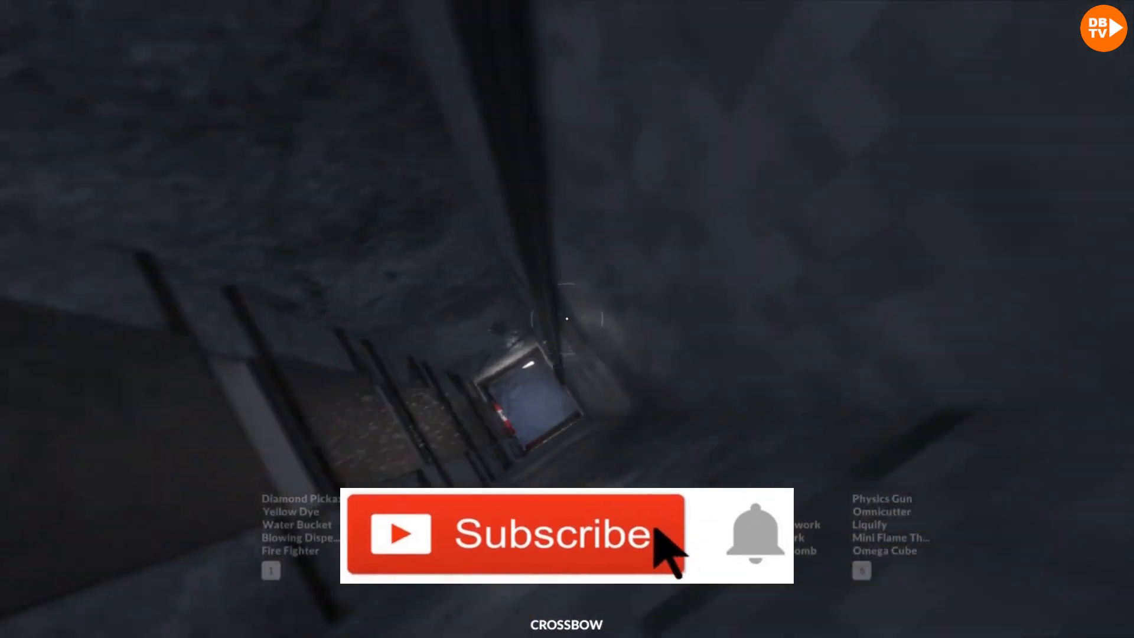
{"action": "scroll", "coordinate": [567, 320], "scroll_direction": "down", "scroll_amount": 1}
Spawn a heap of ragdolls down into the dark shaft with the Ragdoll Gun.
{"action": "left_click", "coordinate": [567, 319]}
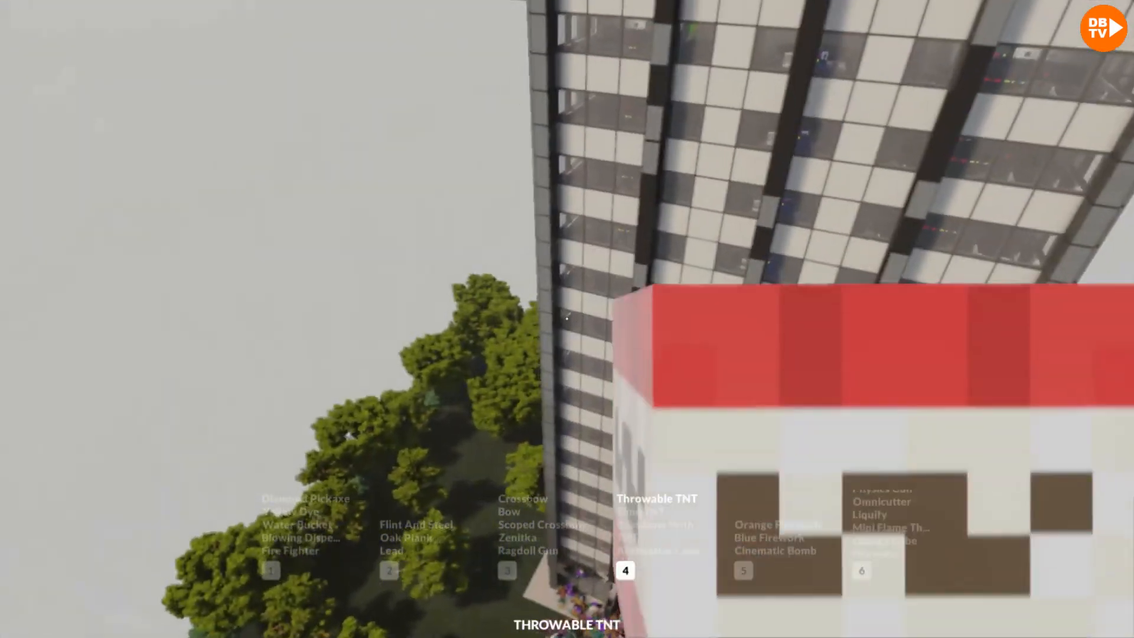
{"action": "scroll", "coordinate": [567, 319], "scroll_direction": "up", "scroll_amount": 3}
{"action": "scroll", "coordinate": [567, 319], "scroll_direction": "up", "scroll_amount": 2}
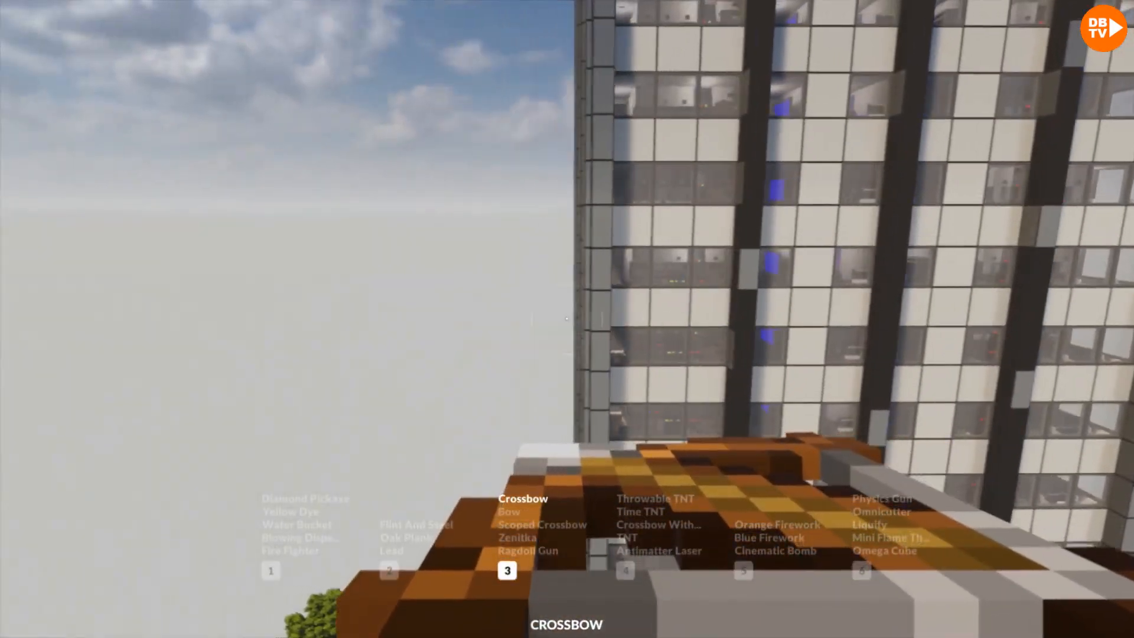
{"action": "scroll", "coordinate": [566, 317], "scroll_direction": "down", "scroll_amount": 2}
{"action": "scroll", "coordinate": [566, 317], "scroll_direction": "down", "scroll_amount": 2}
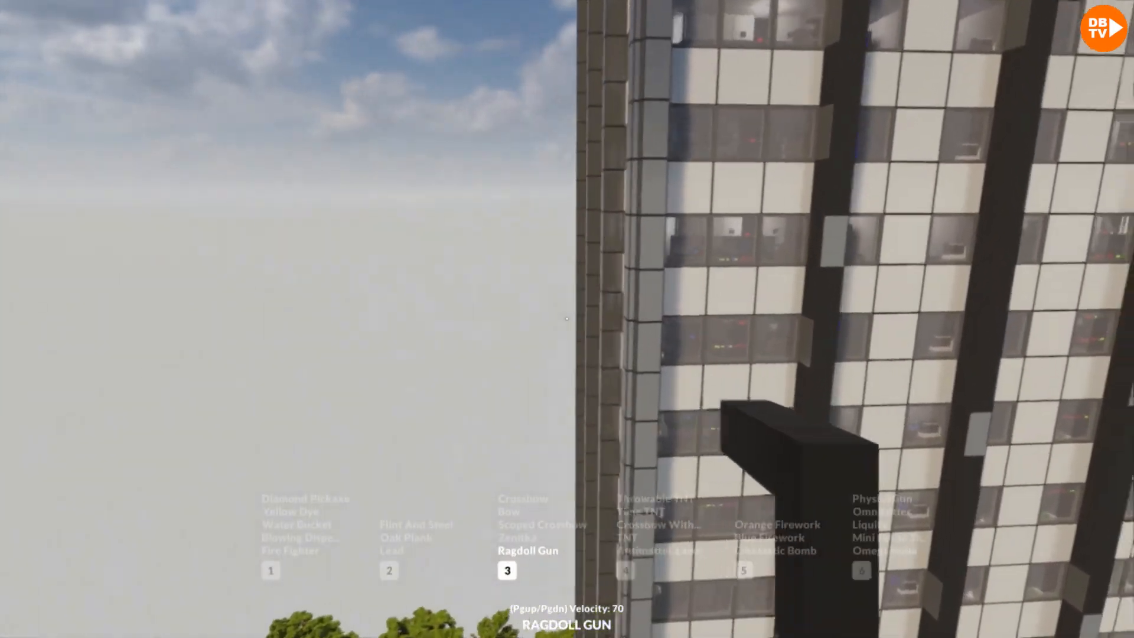
Raise the Ragdoll Gun velocity and launch ragdolls through the tower's windows, then hold the diamond pickaxe.
{"action": "key", "text": "Page_Up"}
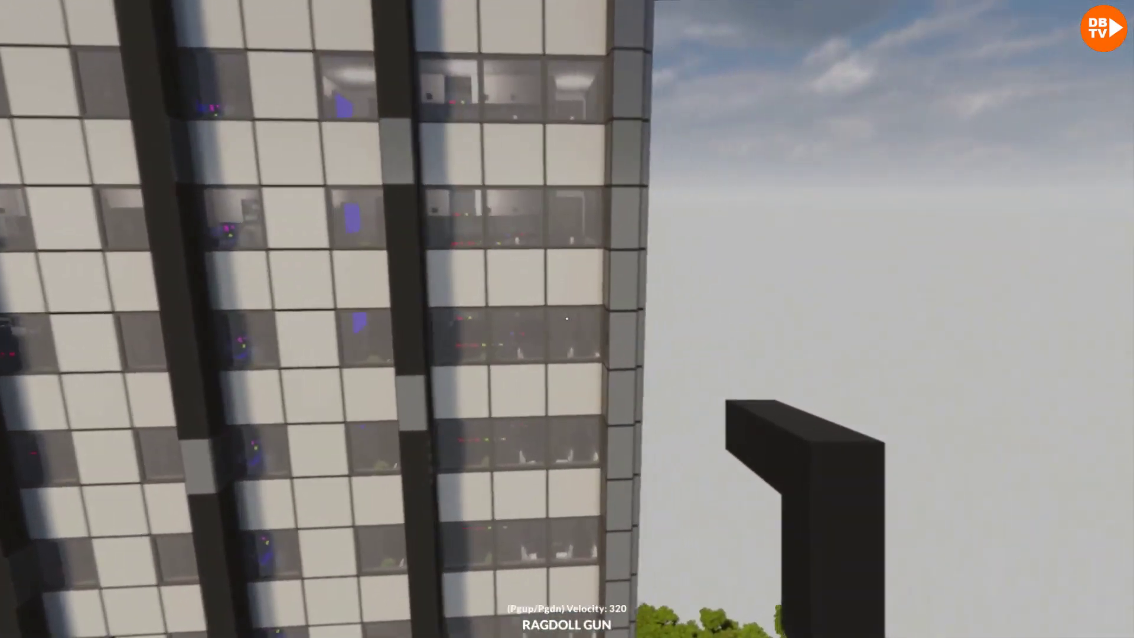
{"action": "key", "text": "Page_Up"}
{"action": "left_click", "coordinate": [565, 318]}
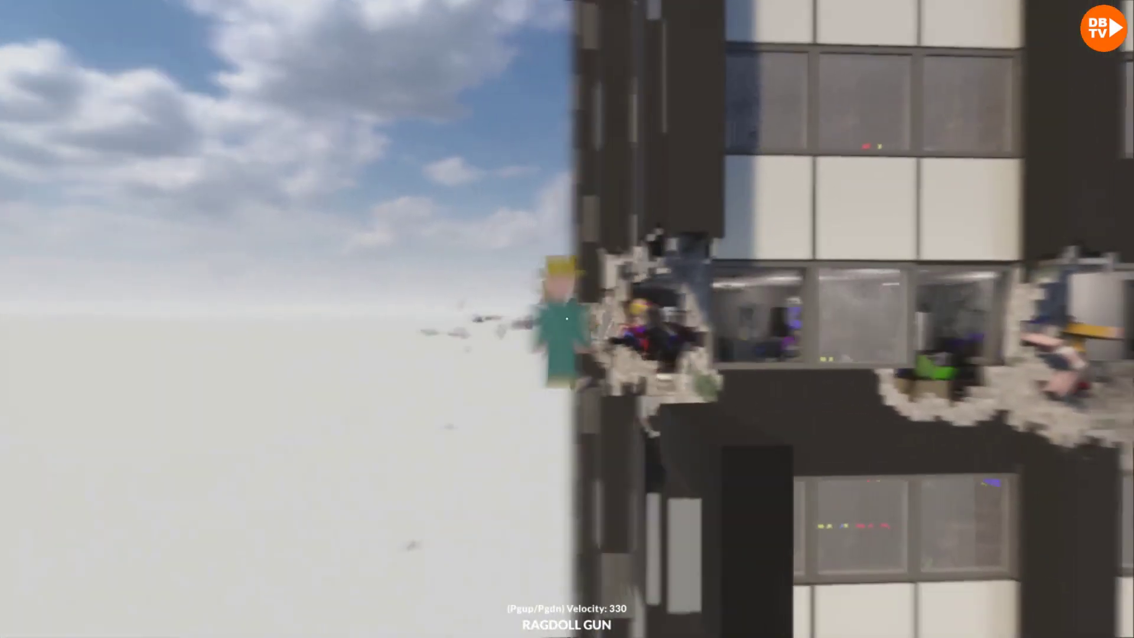
{"action": "left_click", "coordinate": [566, 318]}
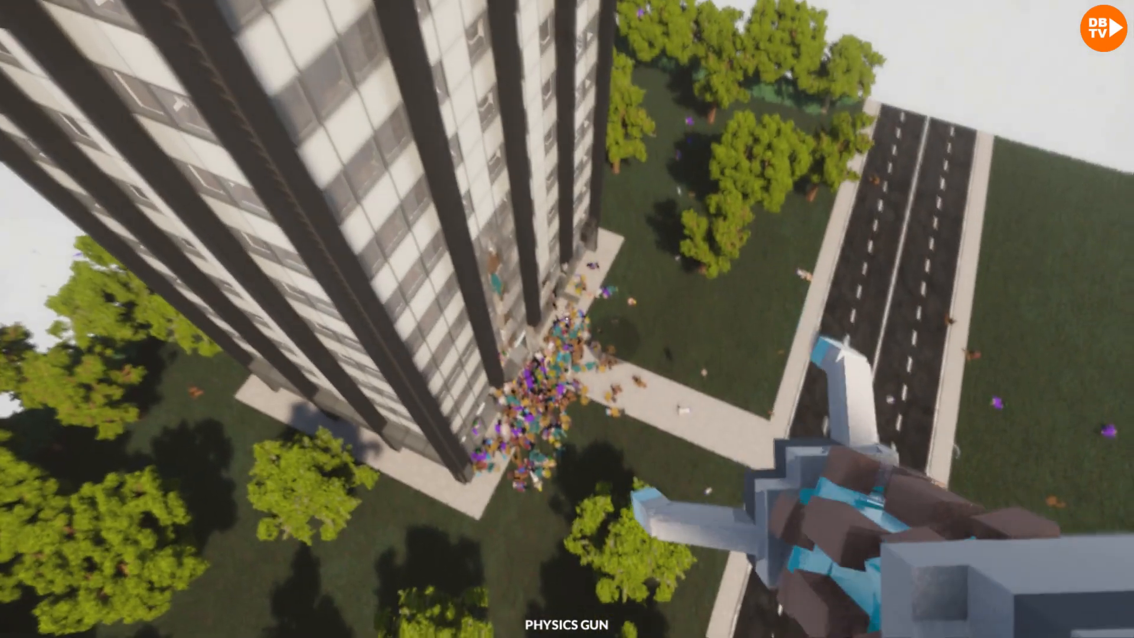
{"action": "key", "text": "1"}
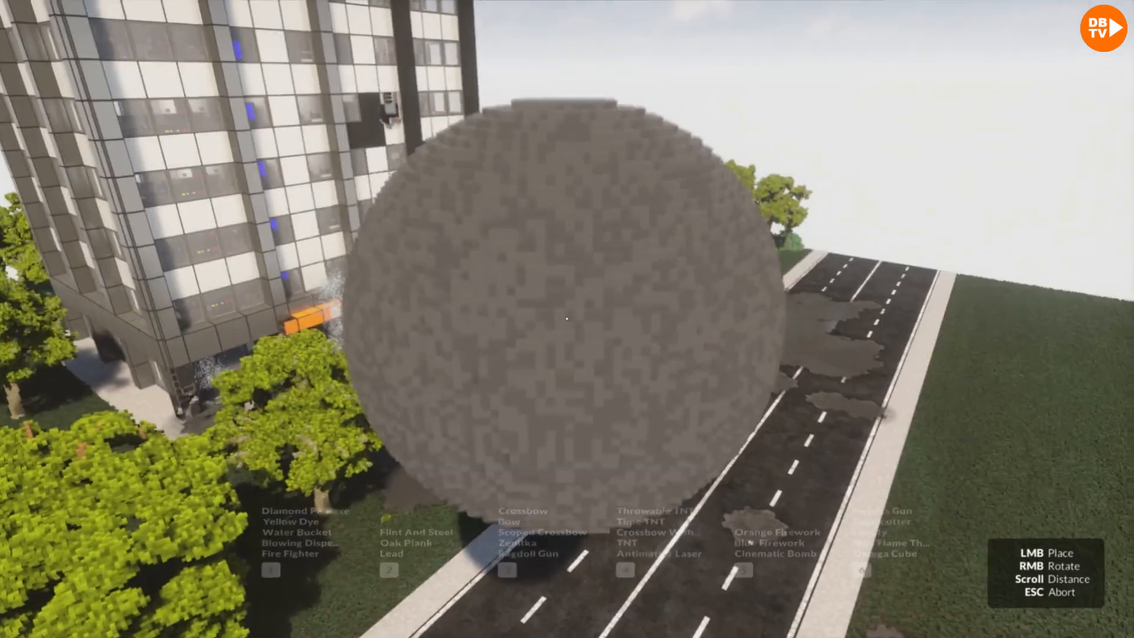
Place large stone balls on the road and grab one with the Physics Gun.
{"action": "key", "text": "o"}
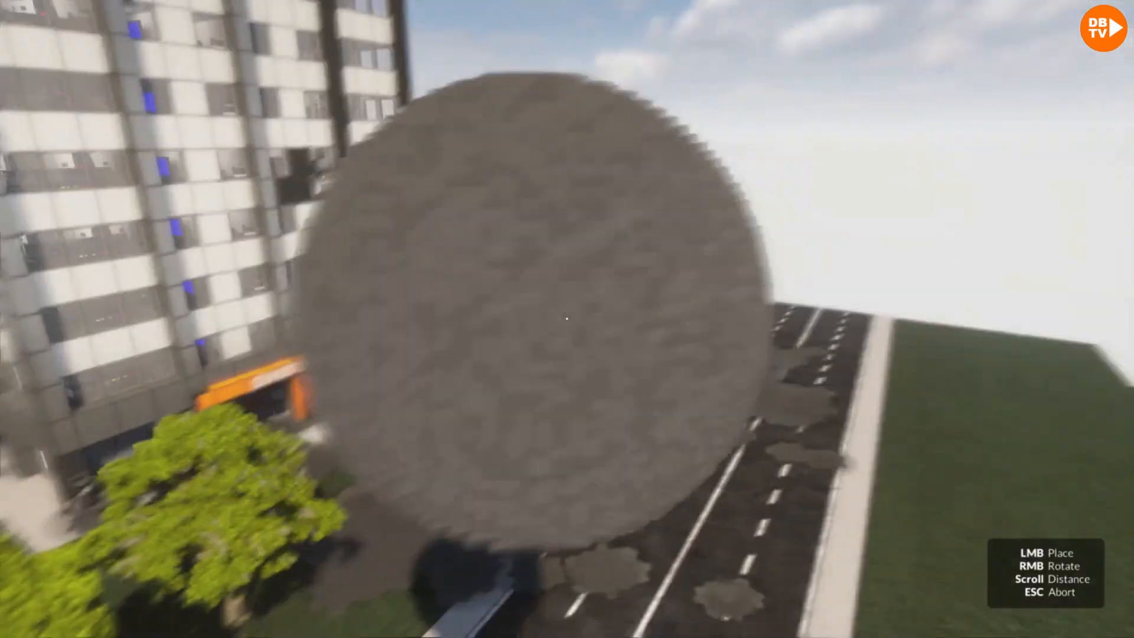
{"action": "key", "text": "5"}
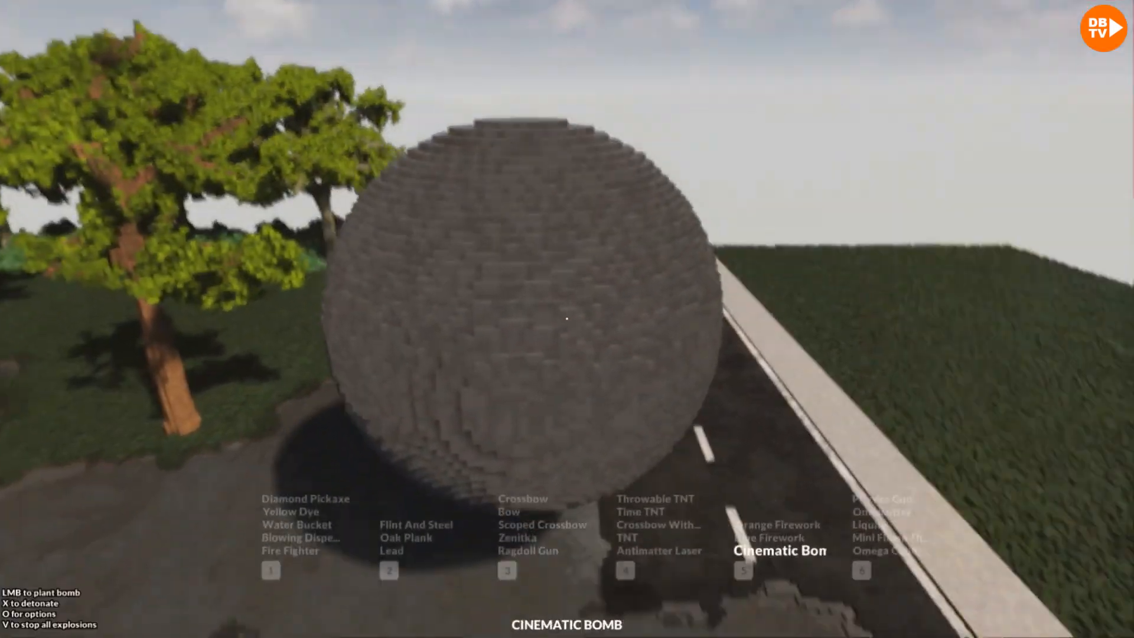
{"action": "scroll", "coordinate": [568, 319], "scroll_direction": "down", "scroll_amount": 1}
{"action": "scroll", "coordinate": [567, 319], "scroll_direction": "down", "scroll_amount": 2}
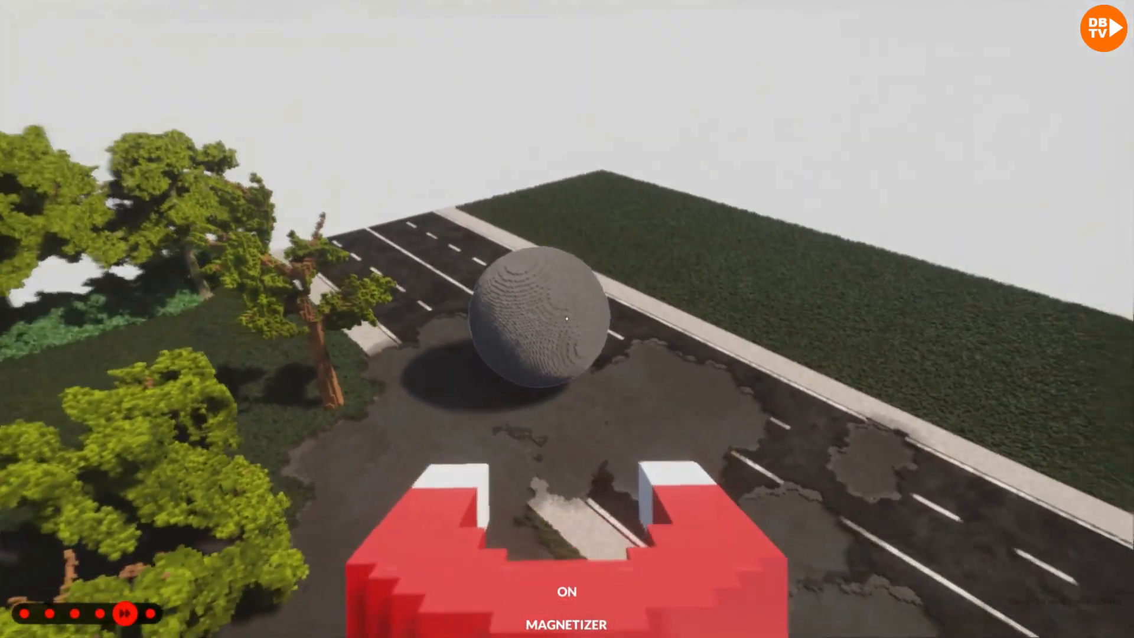
{"action": "scroll", "coordinate": [566, 317], "scroll_direction": "down", "scroll_amount": 1}
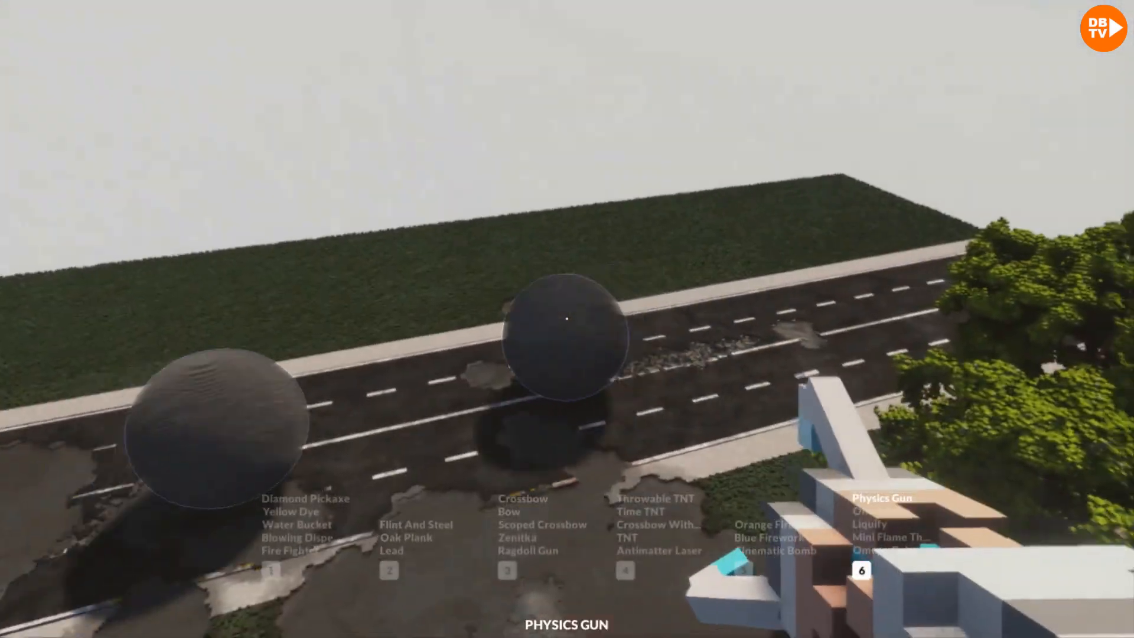
{"action": "left_click", "coordinate": [566, 318]}
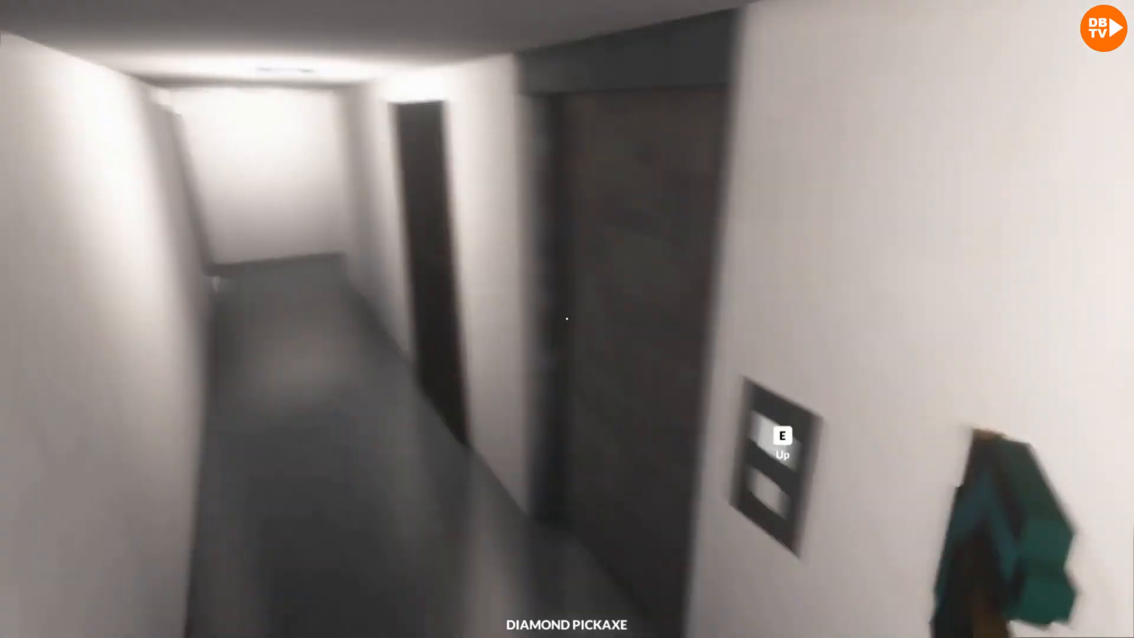
Walk down the hallway and spawn Hungry Slimes by the grey door.
{"action": "key", "text": "w"}
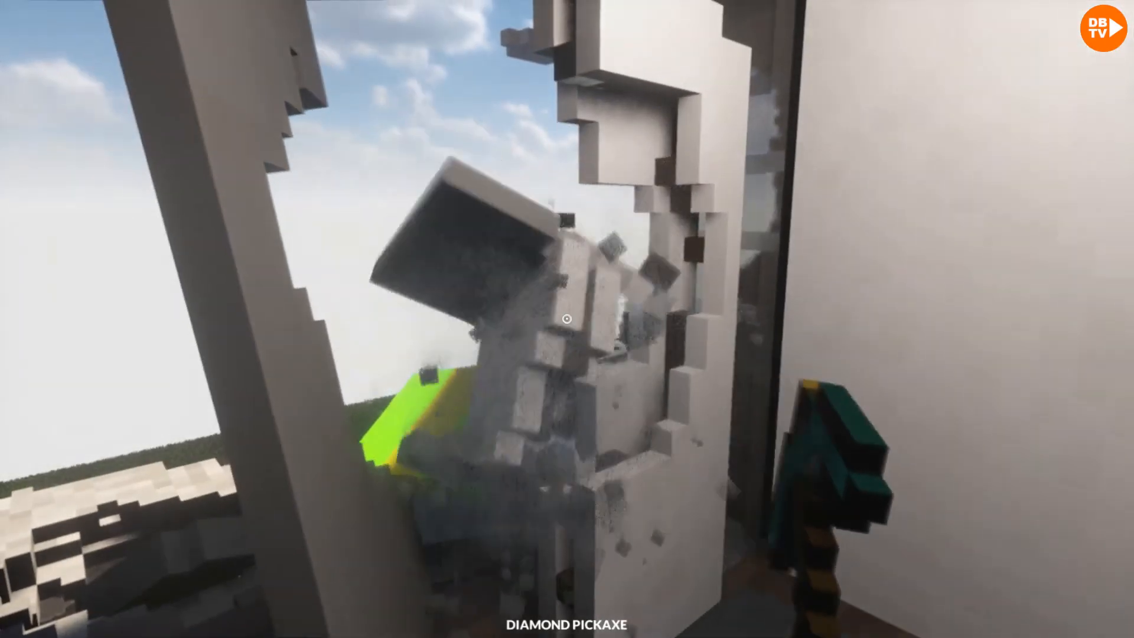
{"action": "scroll", "coordinate": [567, 318], "scroll_direction": "down", "scroll_amount": 4}
{"action": "scroll", "coordinate": [567, 318], "scroll_direction": "up", "scroll_amount": 1}
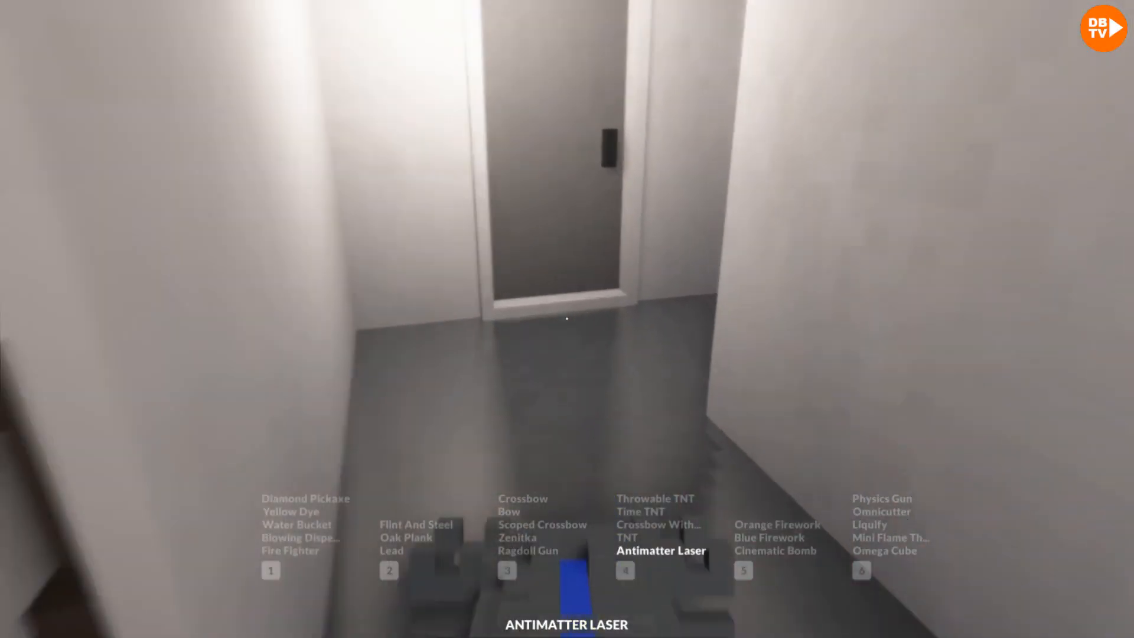
{"action": "scroll", "coordinate": [567, 318], "scroll_direction": "down", "scroll_amount": 9}
{"action": "scroll", "coordinate": [567, 319], "scroll_direction": "down", "scroll_amount": 1}
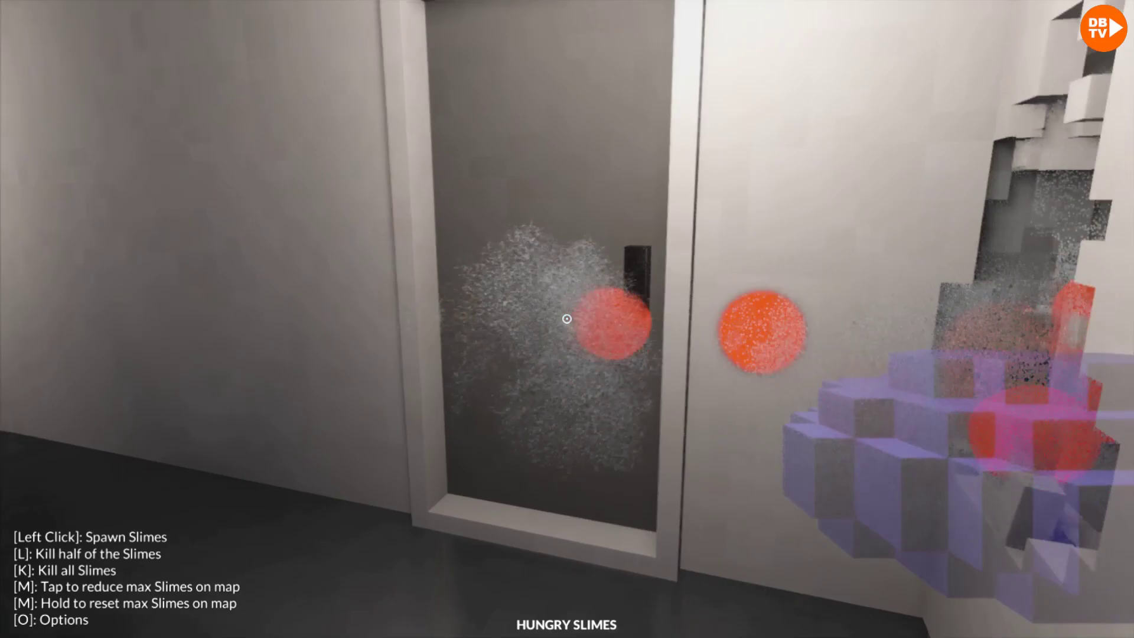
{"action": "left_click", "coordinate": [567, 319]}
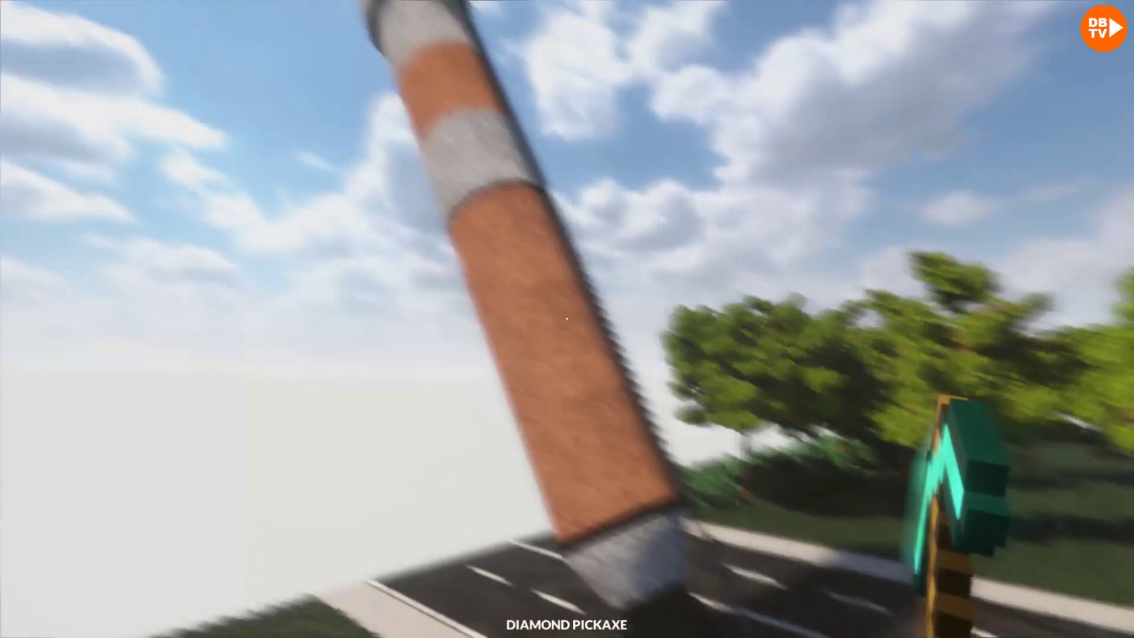
{"action": "scroll", "coordinate": [567, 318], "scroll_direction": "down", "scroll_amount": 1}
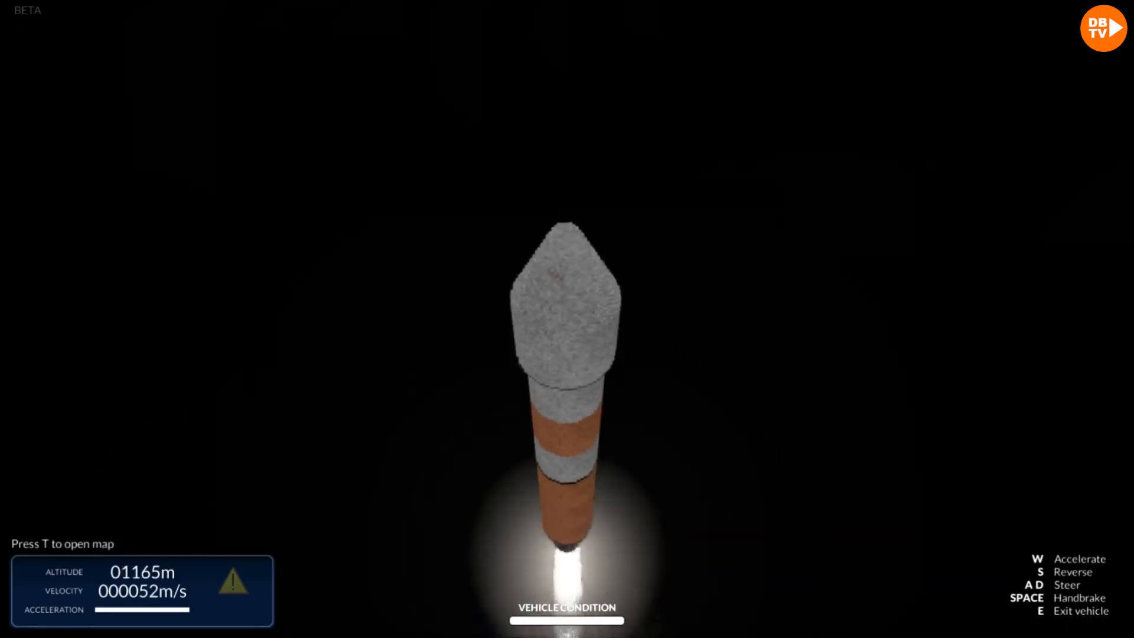
Choose Mars on the planetary map as the rocket's destination.
{"action": "key", "text": "t"}
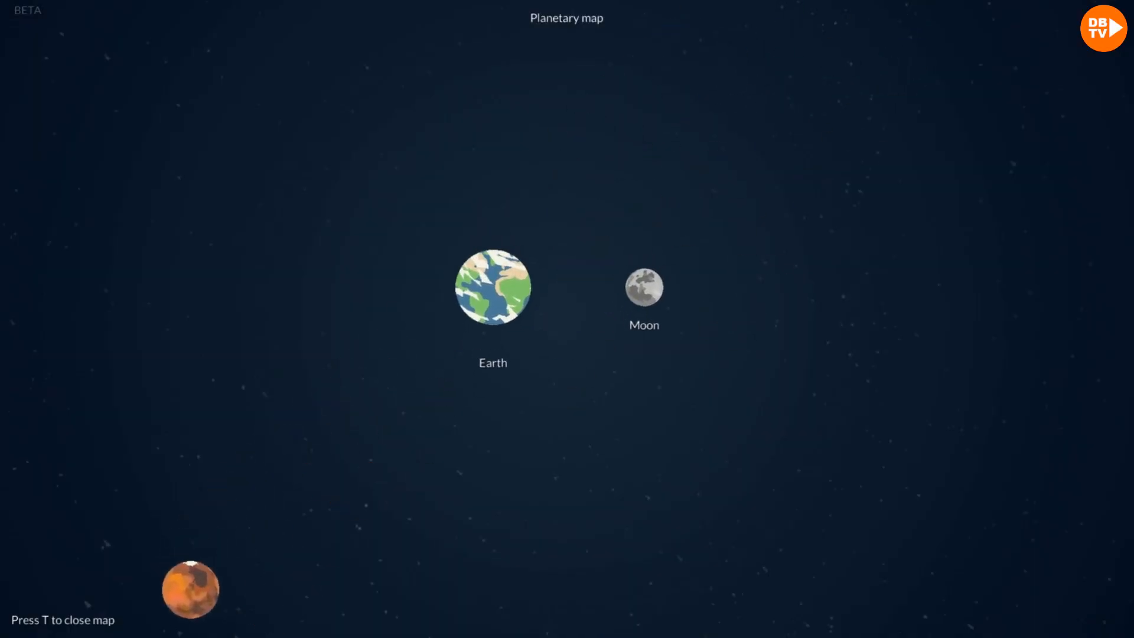
{"action": "left_click", "coordinate": [227, 504]}
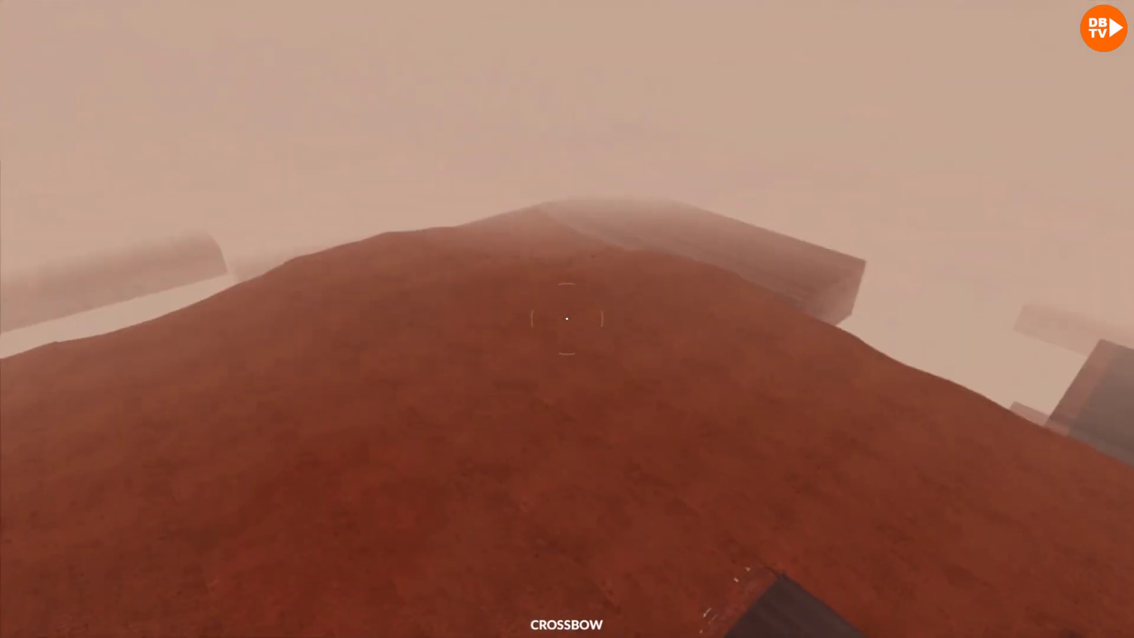
Blow up the top of the tall Martian tower with TNT and bring up the spawn catalogue.
{"action": "key", "text": "4"}
{"action": "key", "text": "4"}
{"action": "key", "text": "4"}
{"action": "left_click", "coordinate": [568, 318]}
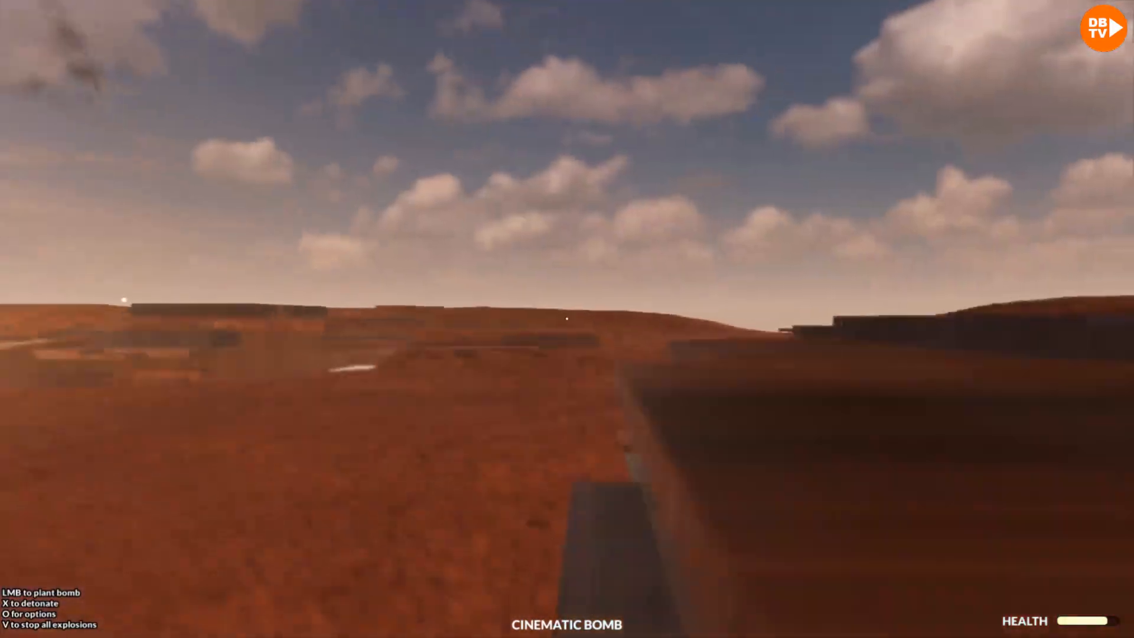
{"action": "scroll", "coordinate": [567, 319], "scroll_direction": "down", "scroll_amount": 1}
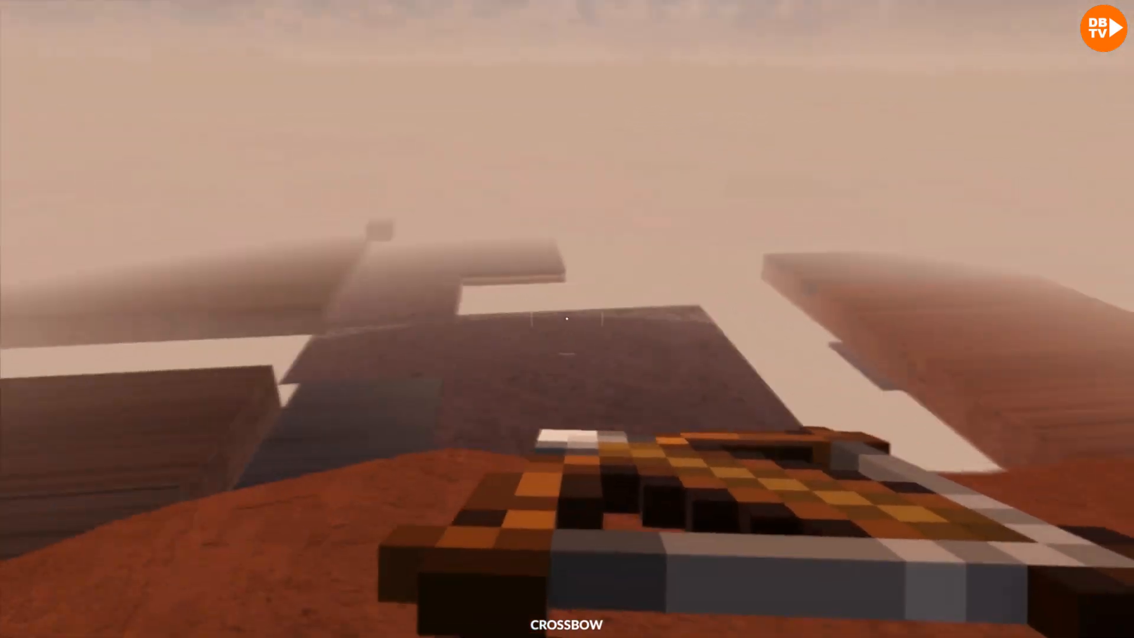
{"action": "scroll", "coordinate": [567, 319], "scroll_direction": "down", "scroll_amount": 6}
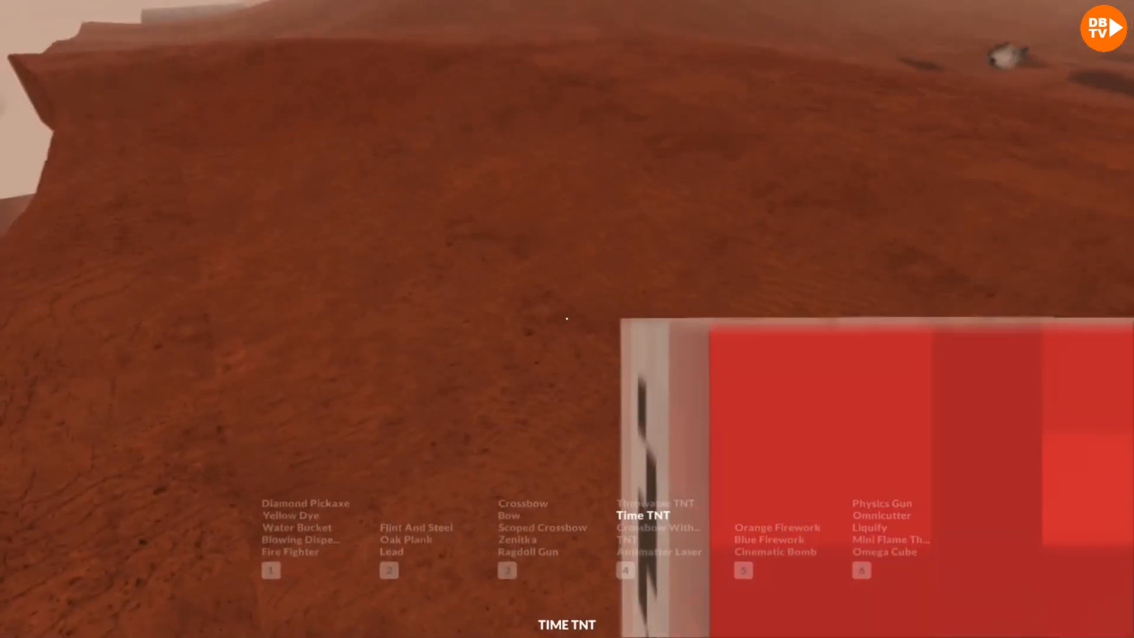
{"action": "scroll", "coordinate": [568, 319], "scroll_direction": "down", "scroll_amount": 6}
{"action": "scroll", "coordinate": [567, 320], "scroll_direction": "down", "scroll_amount": 3}
{"action": "scroll", "coordinate": [566, 319], "scroll_direction": "down", "scroll_amount": 2}
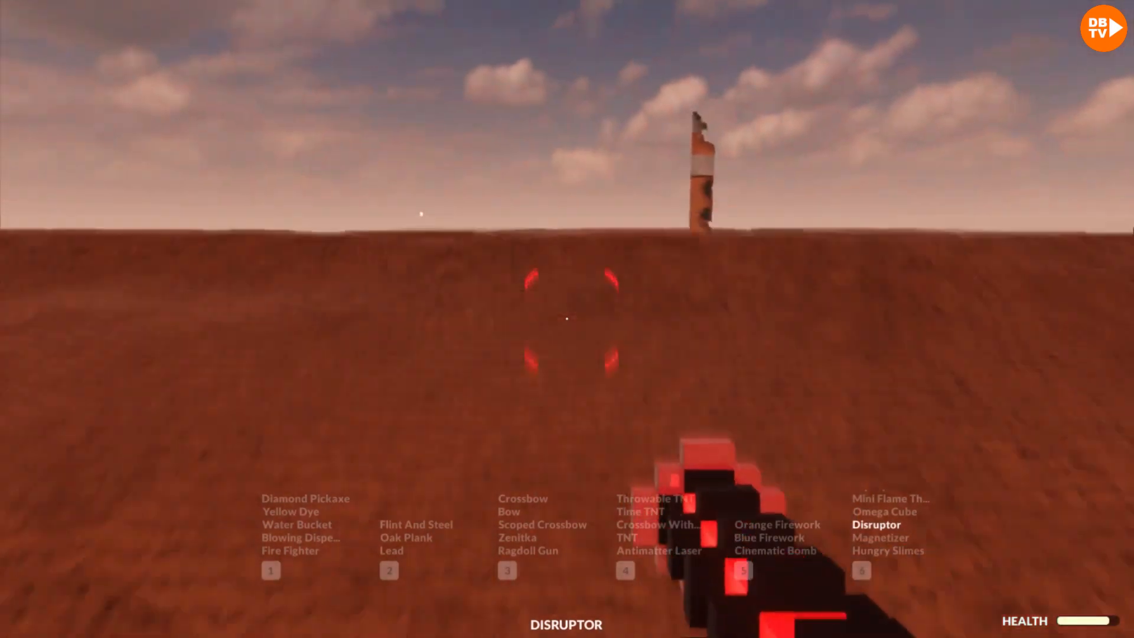
{"action": "scroll", "coordinate": [567, 320], "scroll_direction": "down", "scroll_amount": 4}
{"action": "scroll", "coordinate": [567, 320], "scroll_direction": "down", "scroll_amount": 2}
{"action": "scroll", "coordinate": [567, 320], "scroll_direction": "down", "scroll_amount": 3}
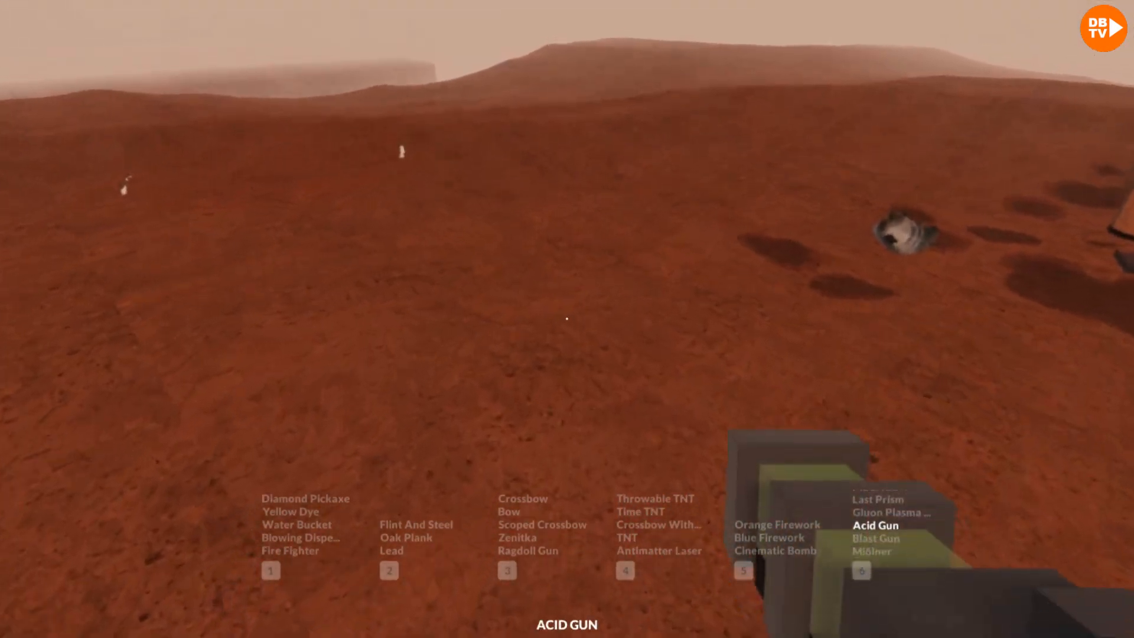
{"action": "scroll", "coordinate": [567, 319], "scroll_direction": "down", "scroll_amount": 3}
{"action": "scroll", "coordinate": [567, 319], "scroll_direction": "down", "scroll_amount": 1}
{"action": "key", "text": "o"}
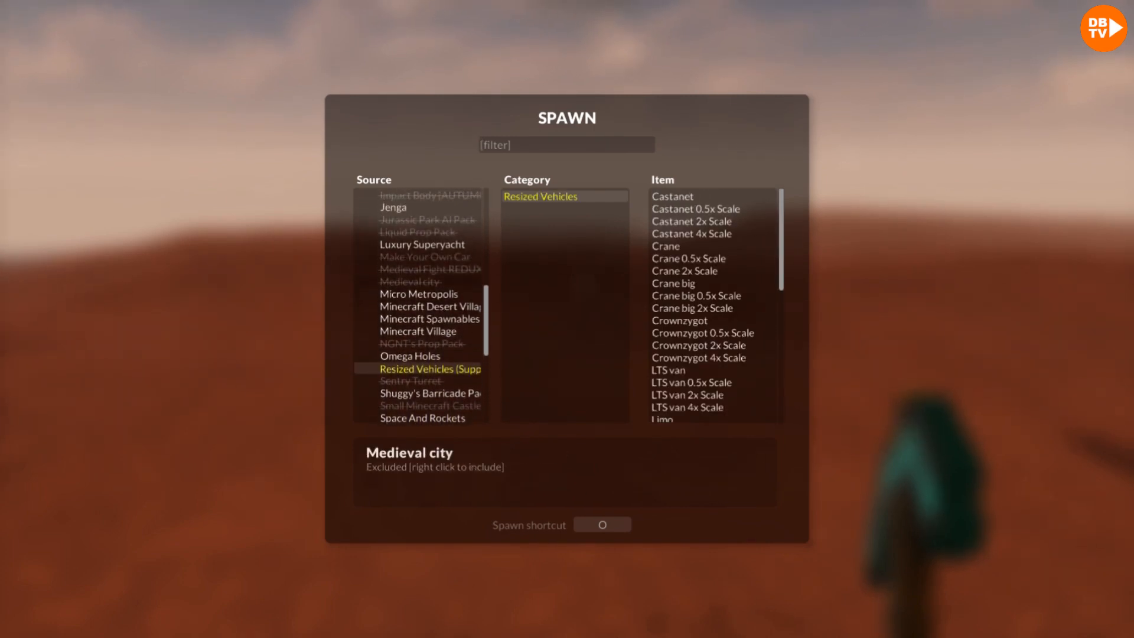
Spawn a Melonana and a giant Melon on Mars and fling the melon into the air with the Physics Gun.
{"action": "left_click", "coordinate": [674, 208]}
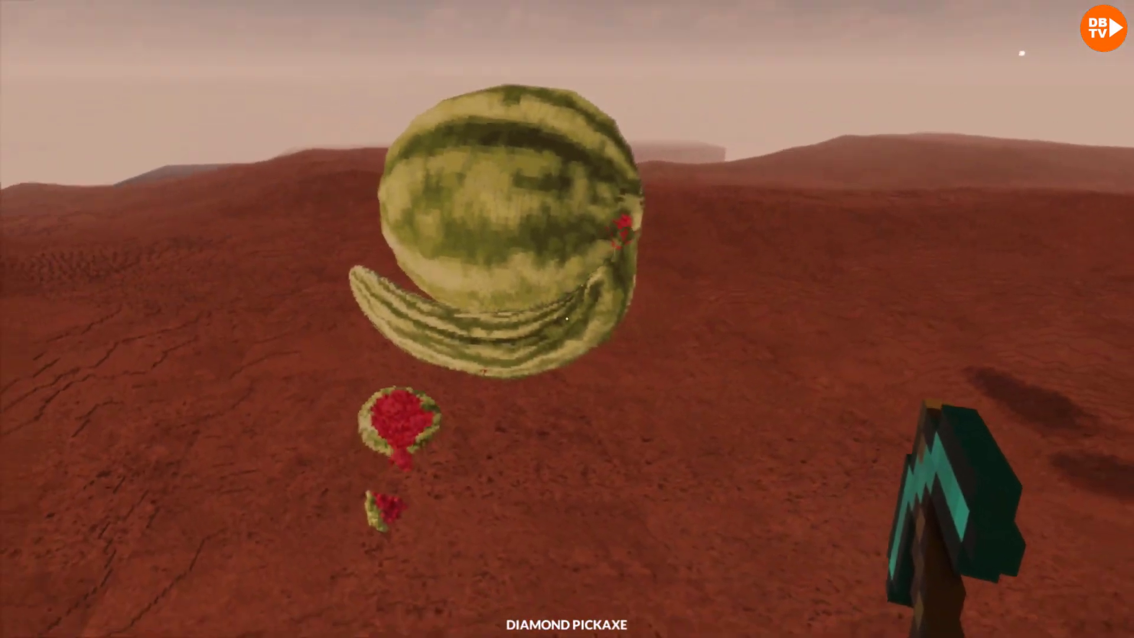
{"action": "scroll", "coordinate": [567, 319], "scroll_direction": "down", "scroll_amount": 1}
{"action": "left_click", "coordinate": [567, 318]}
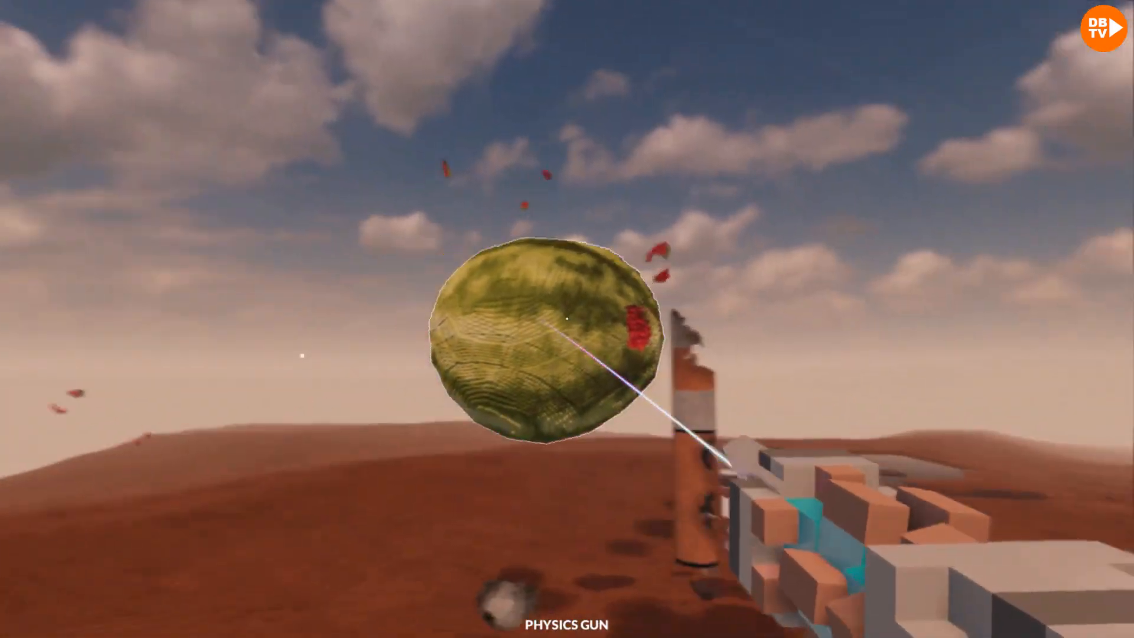
{"action": "left_click_drag", "start_coordinate": [567, 319], "coordinate": [567, 319]}
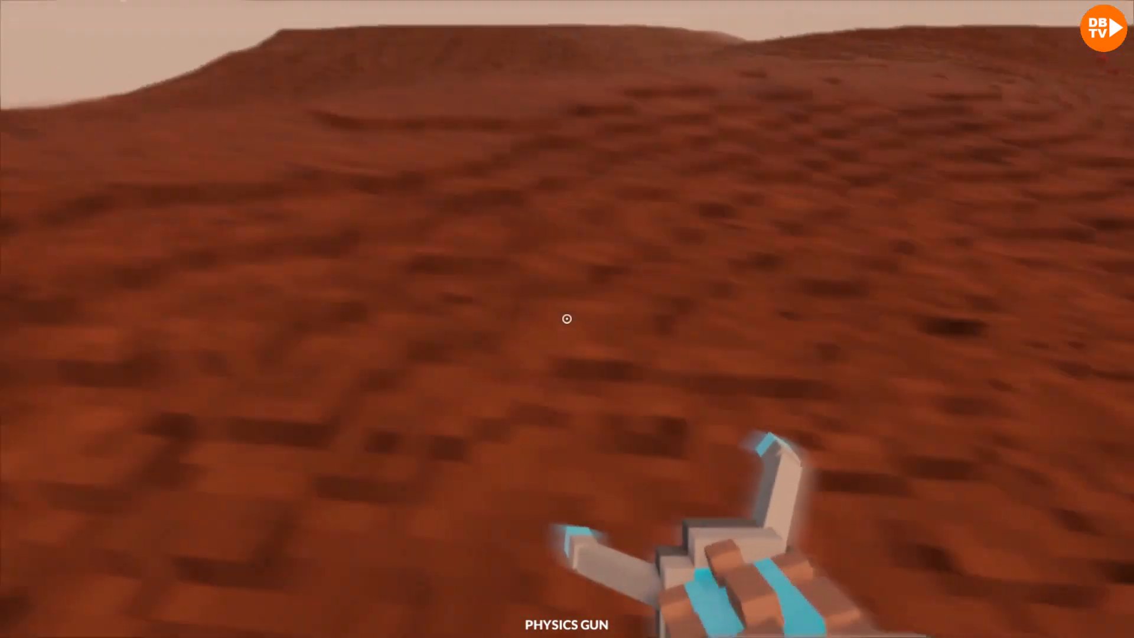
{"action": "scroll", "coordinate": [568, 319], "scroll_direction": "down", "scroll_amount": 1}
{"action": "scroll", "coordinate": [567, 319], "scroll_direction": "down", "scroll_amount": 1}
{"action": "scroll", "coordinate": [567, 319], "scroll_direction": "down", "scroll_amount": 1}
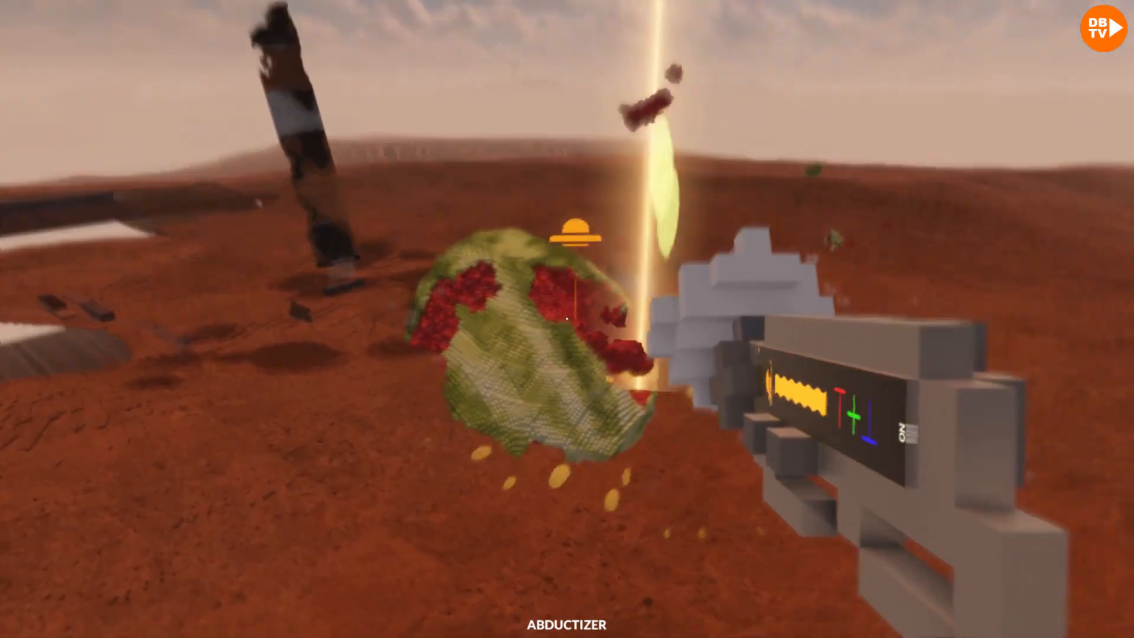
Switch to the Orange Firework while heading back to the rocket.
{"action": "key", "text": "5"}
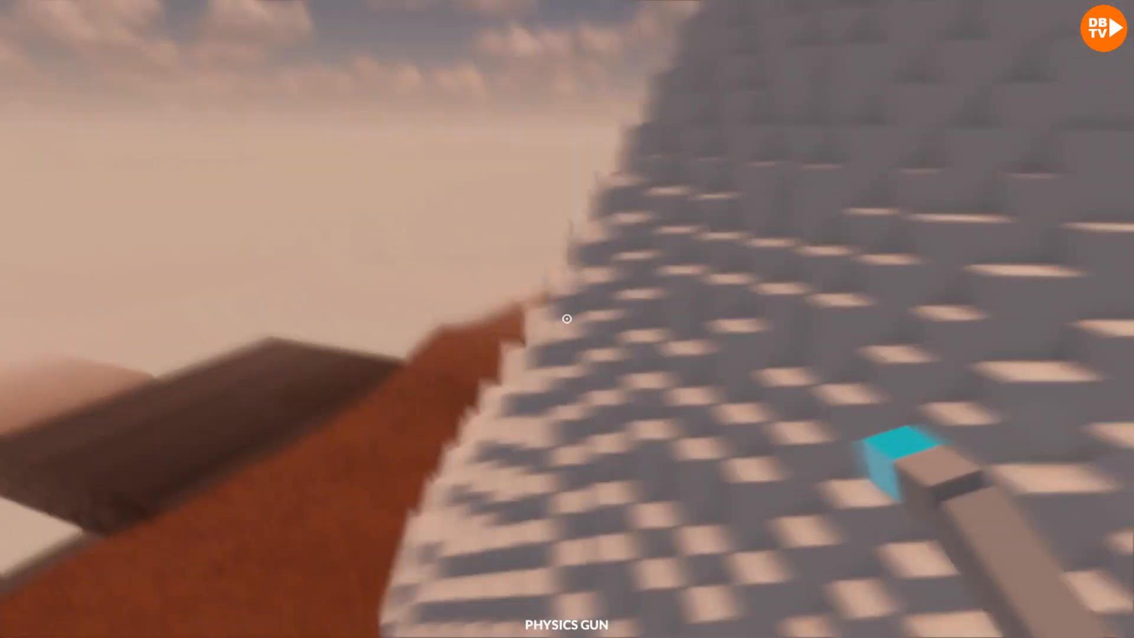
Board the rocket and launch it off the Martian surface.
{"action": "key", "text": "3"}
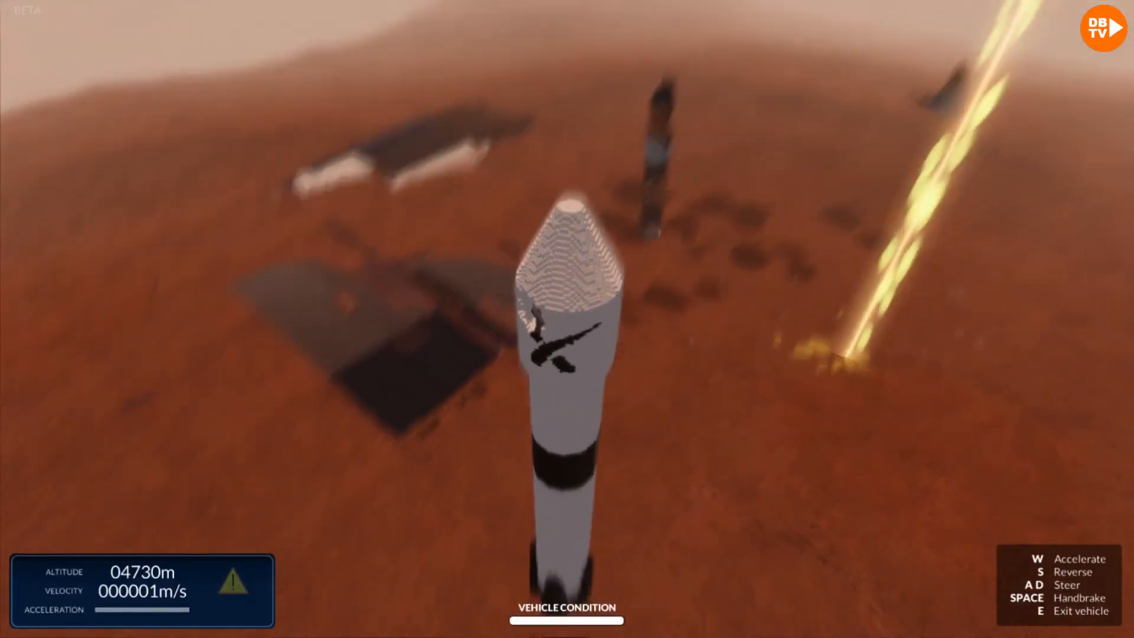
{"action": "key", "text": "w"}
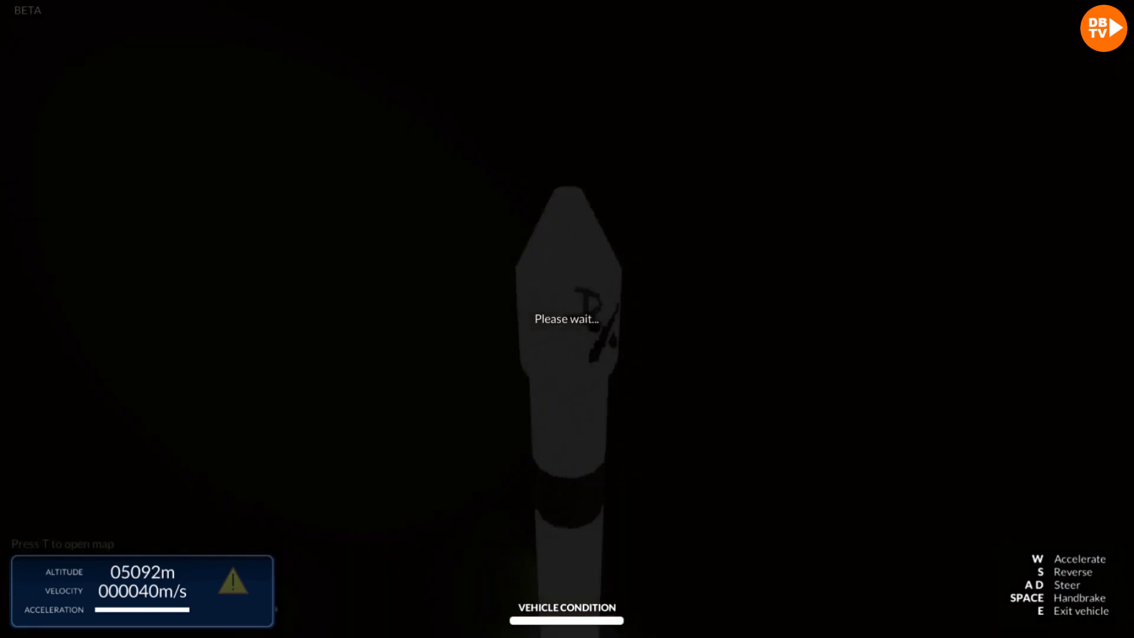
Centre the Moon on the planetary map and travel there.
{"action": "key", "text": "t"}
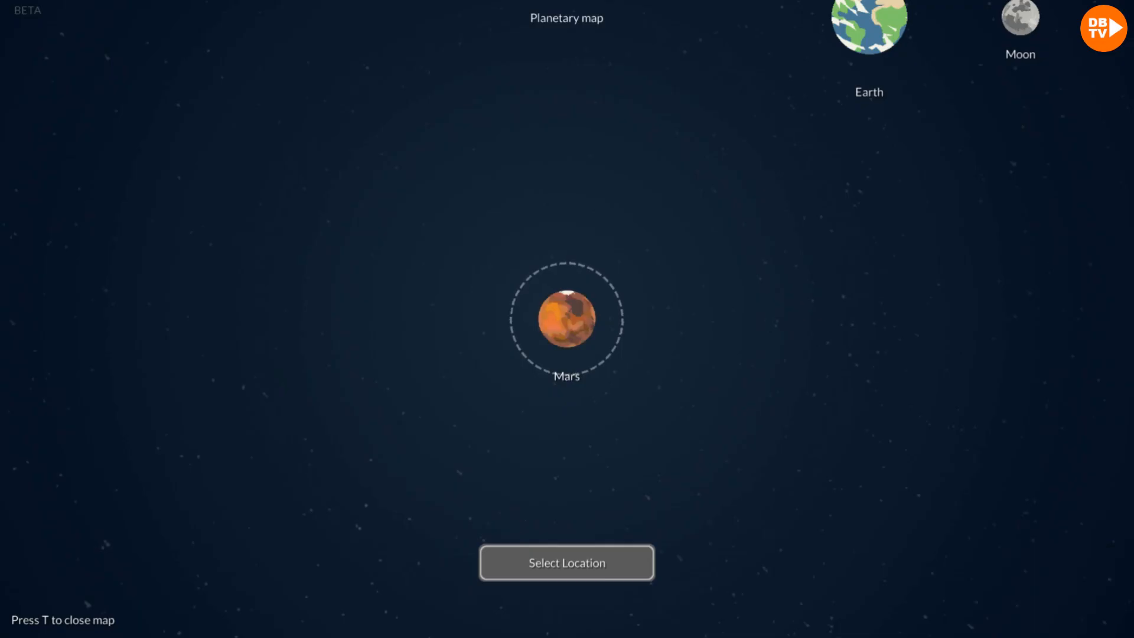
{"action": "left_click_drag", "start_coordinate": [886, 178], "coordinate": [435, 479]}
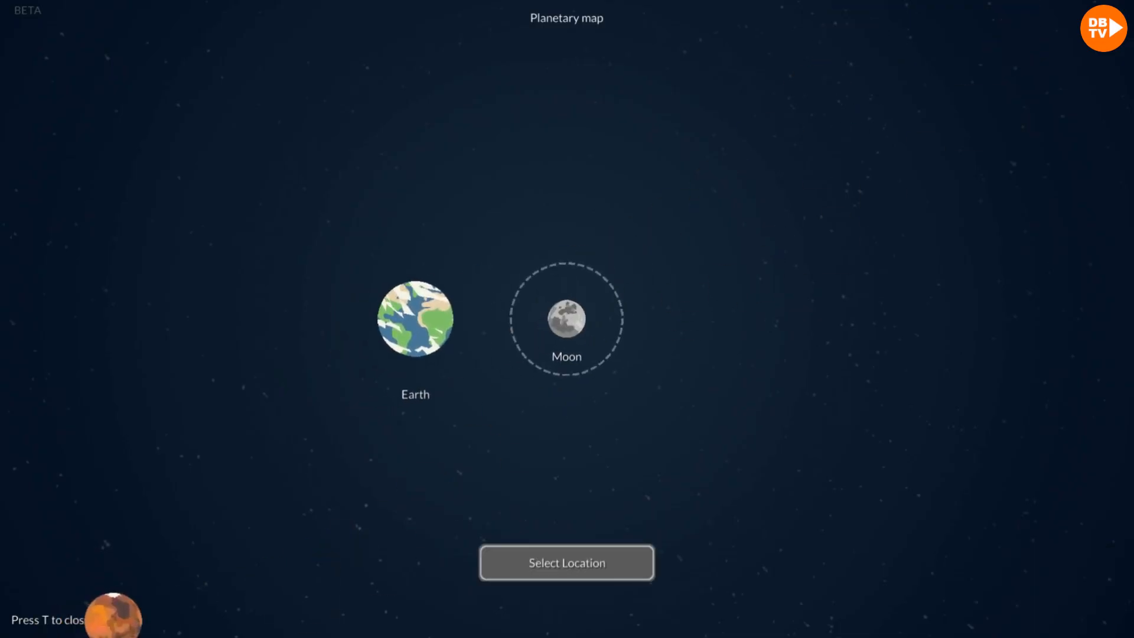
{"action": "left_click", "coordinate": [567, 563]}
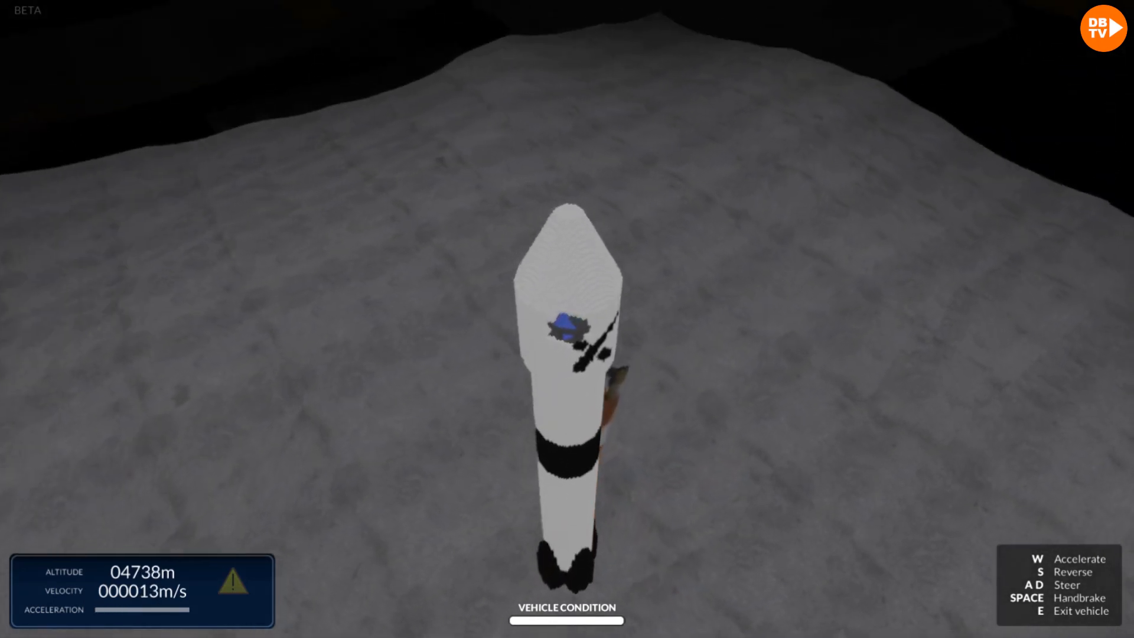
Exit the rocket and carry the orange canister over beside it with the Physics Gun.
{"action": "key", "text": "e"}
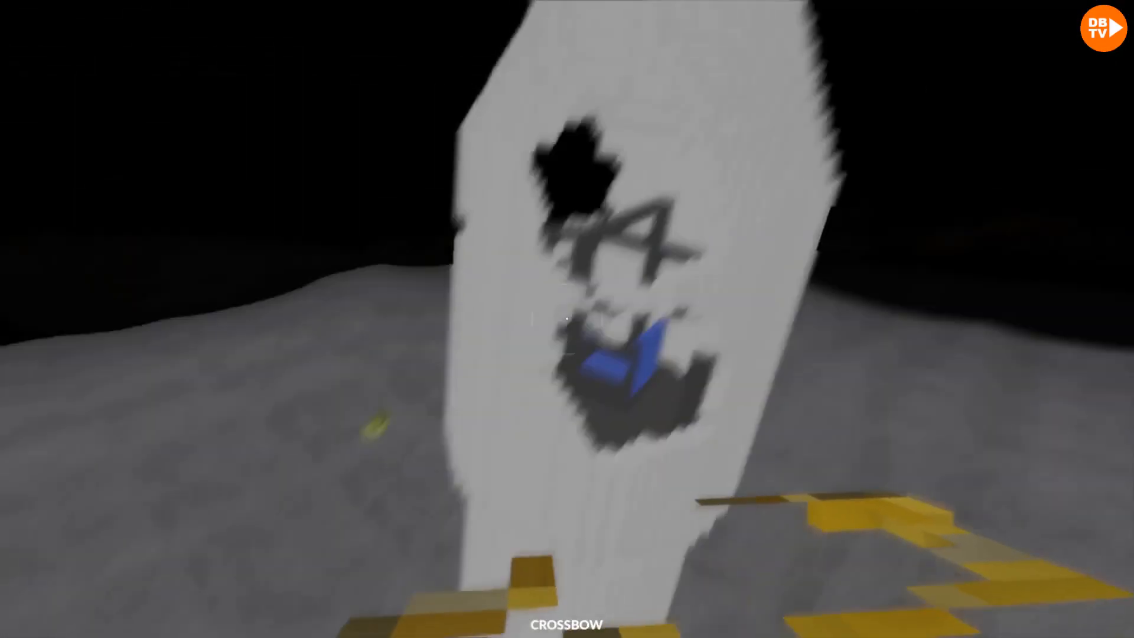
{"action": "scroll", "coordinate": [567, 317], "scroll_direction": "down", "scroll_amount": 2}
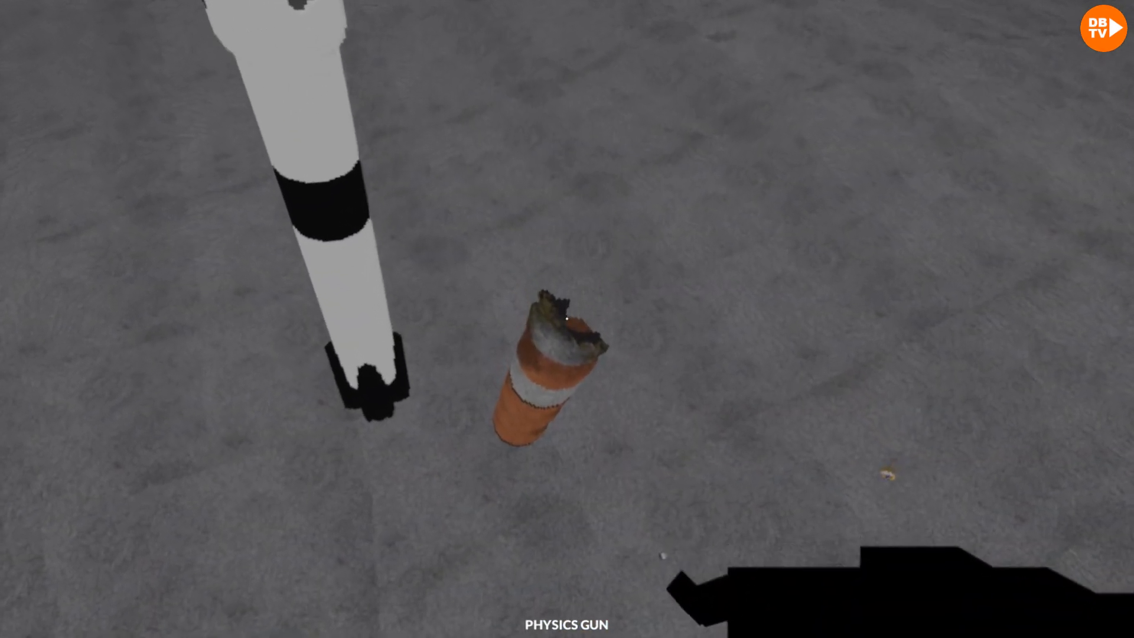
{"action": "left_click_drag", "start_coordinate": [567, 318], "coordinate": [567, 318]}
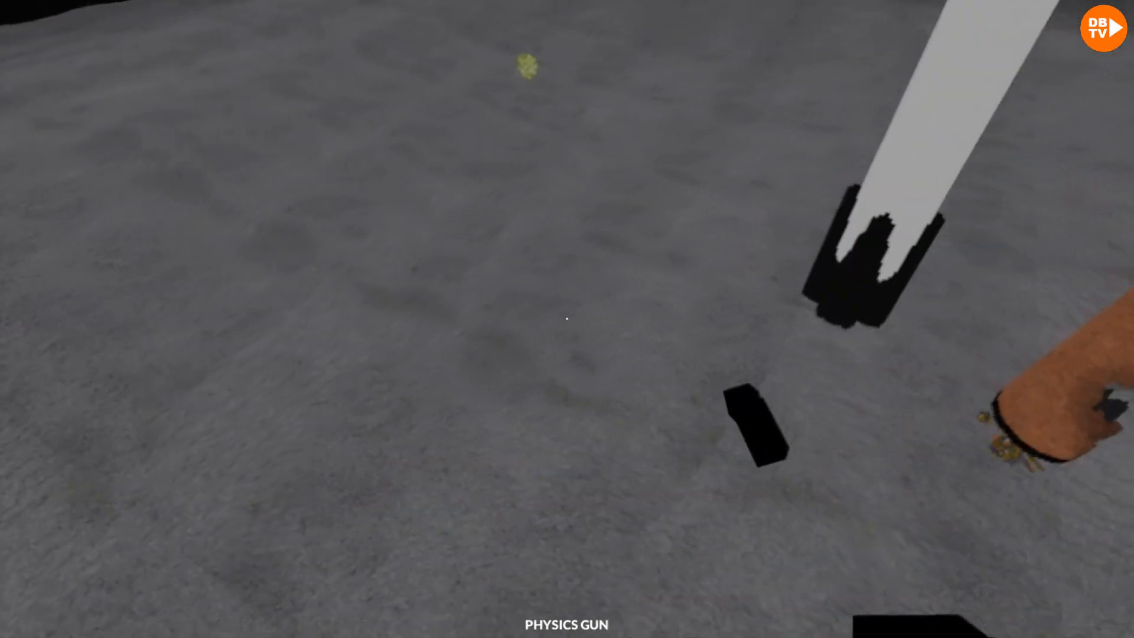
{"action": "key", "text": "1"}
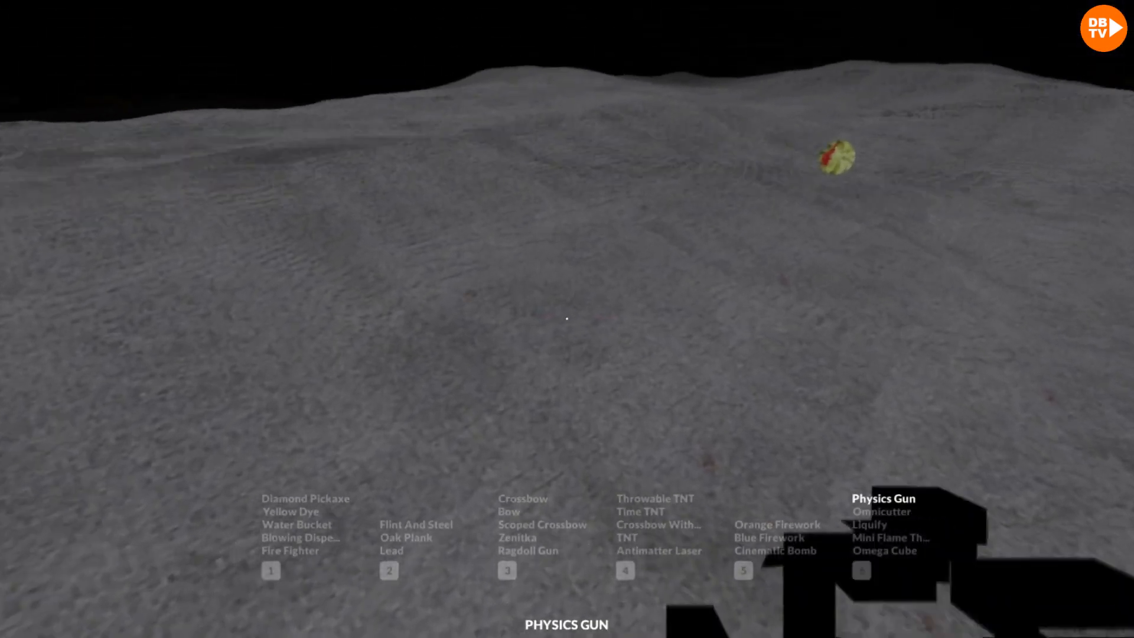
Set off a Cinematic Bomb on the ground, then ready the Megagun with mini-nuke ammo.
{"action": "left_click", "coordinate": [566, 318]}
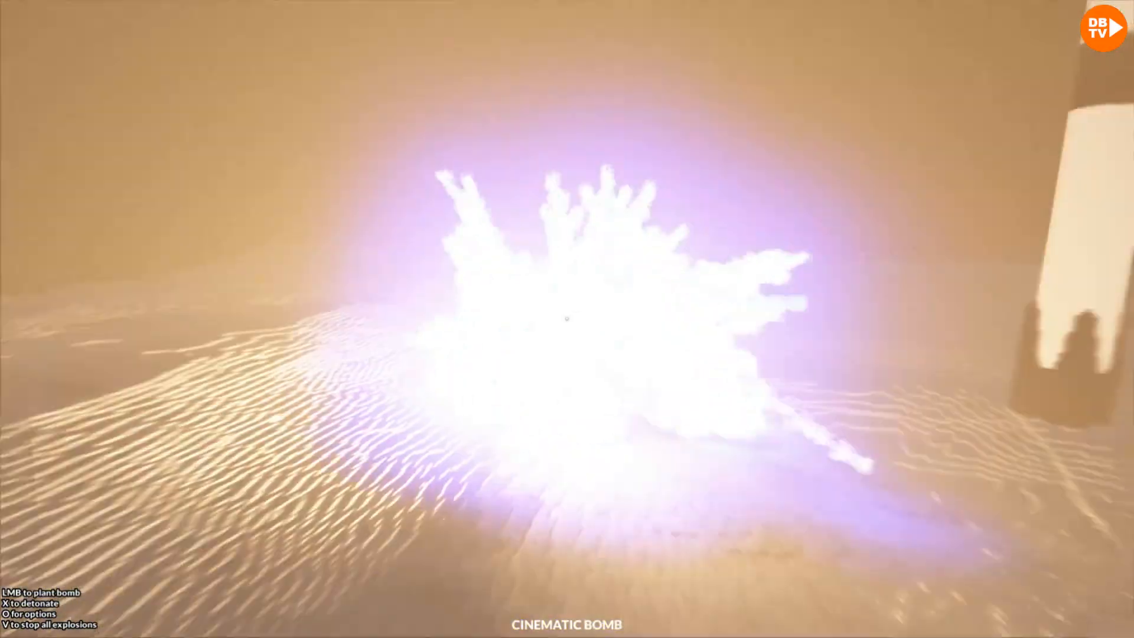
{"action": "key", "text": "6"}
{"action": "key", "text": "6"}
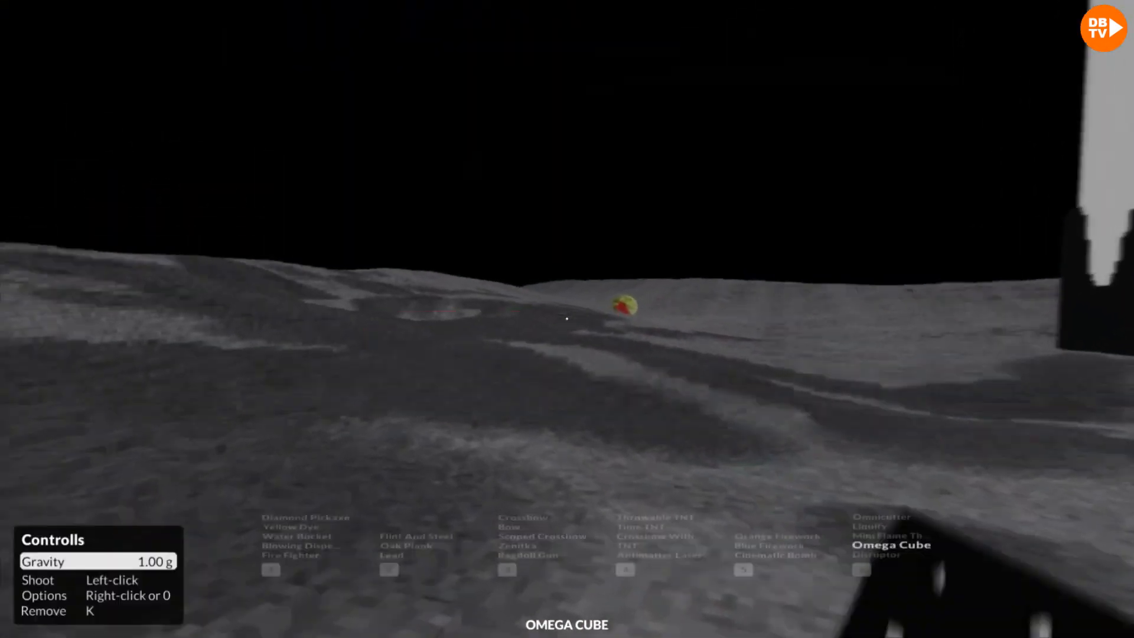
{"action": "scroll", "coordinate": [567, 319], "scroll_direction": "down", "scroll_amount": 1}
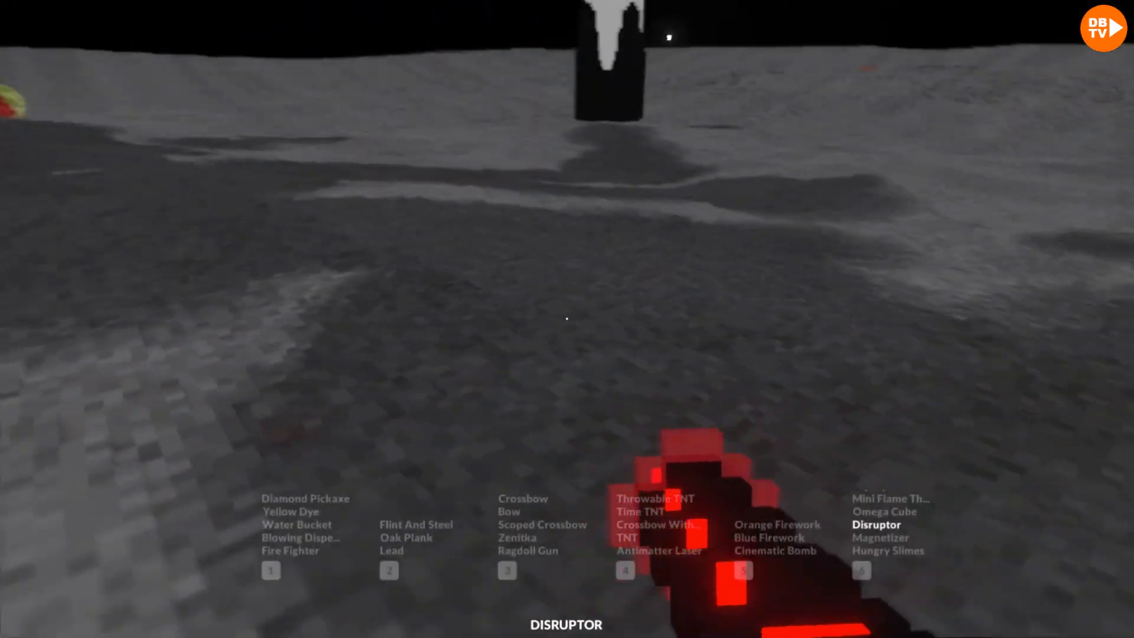
{"action": "scroll", "coordinate": [568, 319], "scroll_direction": "down", "scroll_amount": 1}
{"action": "scroll", "coordinate": [568, 319], "scroll_direction": "down", "scroll_amount": 1}
{"action": "scroll", "coordinate": [568, 319], "scroll_direction": "down", "scroll_amount": 1}
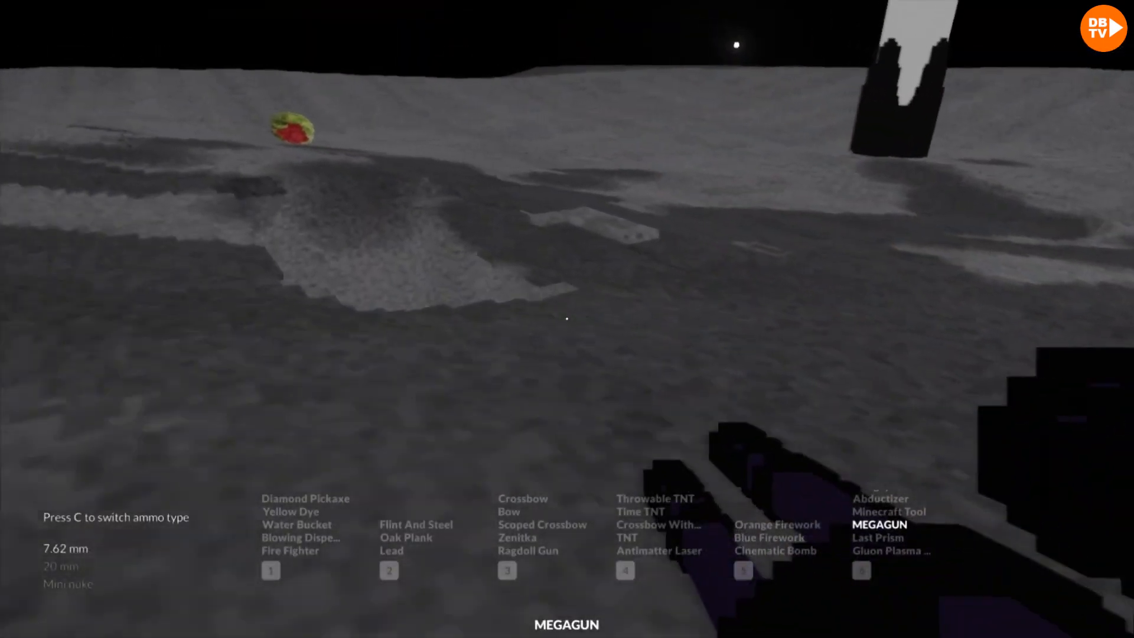
{"action": "key", "text": "c"}
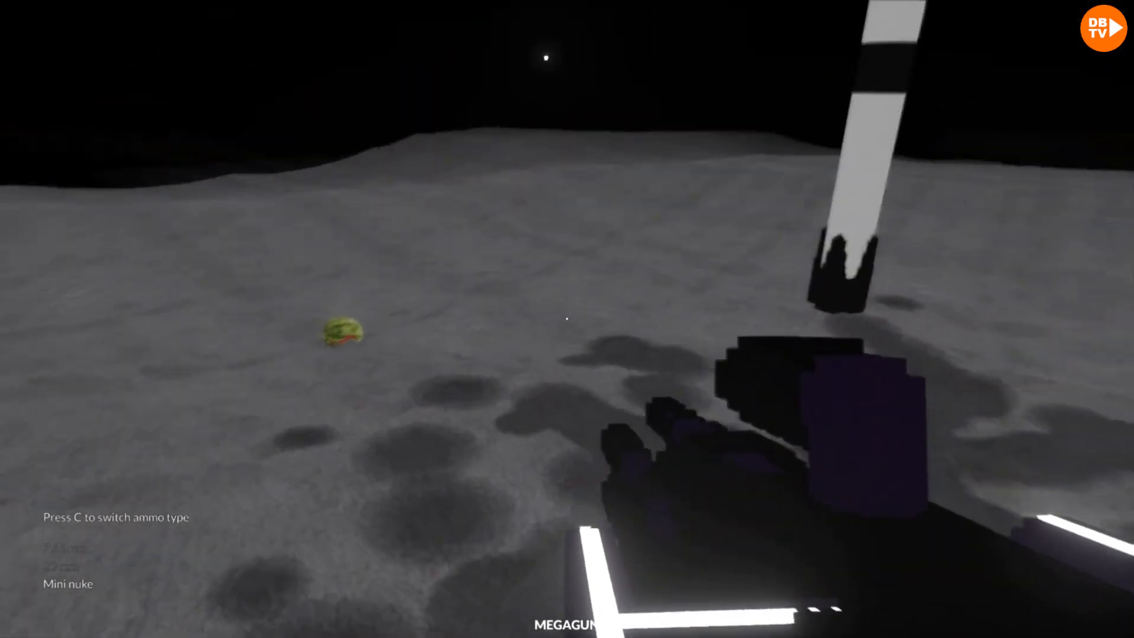
Fire two Megagun mini-nukes to blow the rocket apart into debris.
{"action": "left_click", "coordinate": [568, 319]}
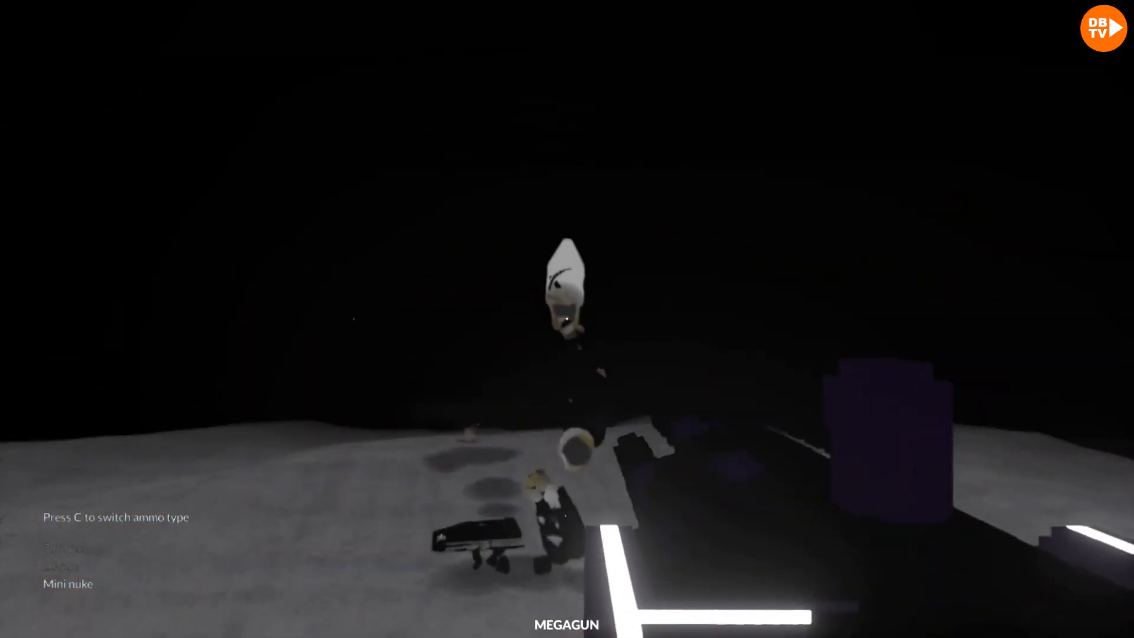
{"action": "left_click", "coordinate": [567, 319]}
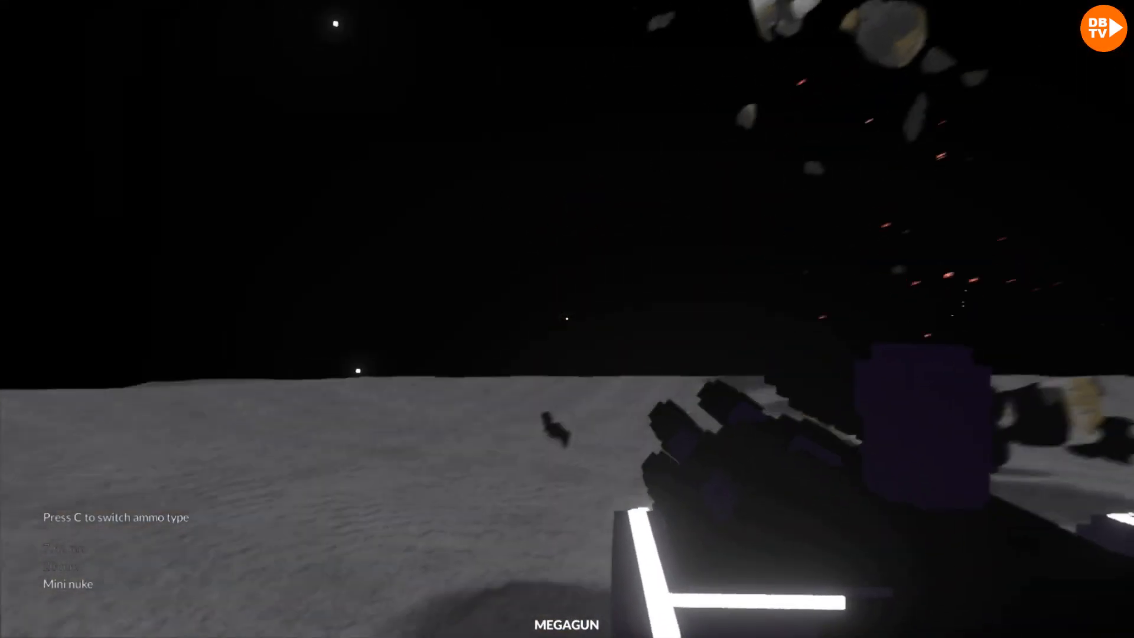
{"action": "key", "text": "2"}
{"action": "key", "text": "4"}
{"action": "key", "text": "4"}
Fire a ragdoll from the Ragdoll Gun and lower its launch velocity.
{"action": "key", "text": "3"}
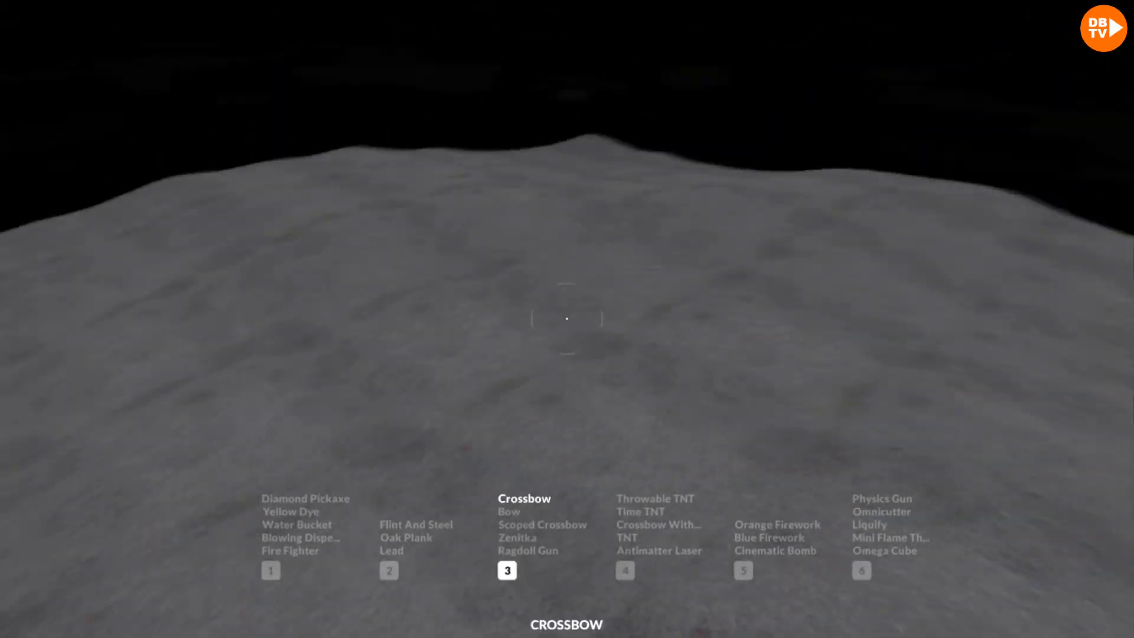
{"action": "key", "text": "3"}
{"action": "key", "text": "3"}
{"action": "key", "text": "3"}
{"action": "key", "text": "3"}
{"action": "left_click", "coordinate": [568, 319]}
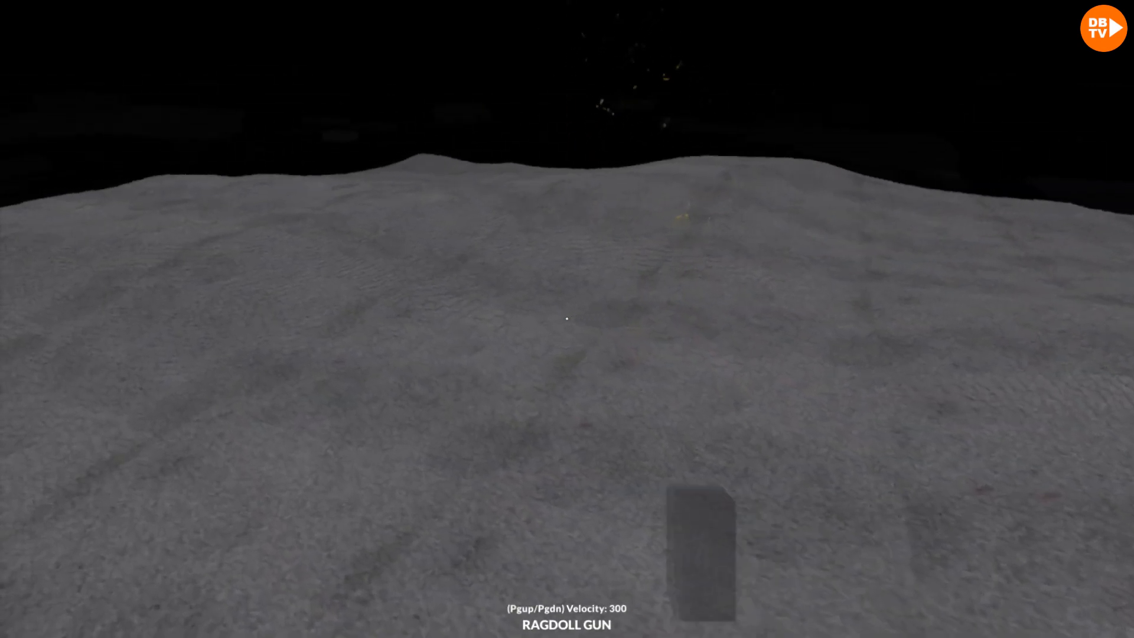
{"action": "key", "text": "Page_Down"}
{"action": "key", "text": "Page_Down"}
{"action": "key", "text": "Page_Down"}
{"action": "key", "text": "1"}
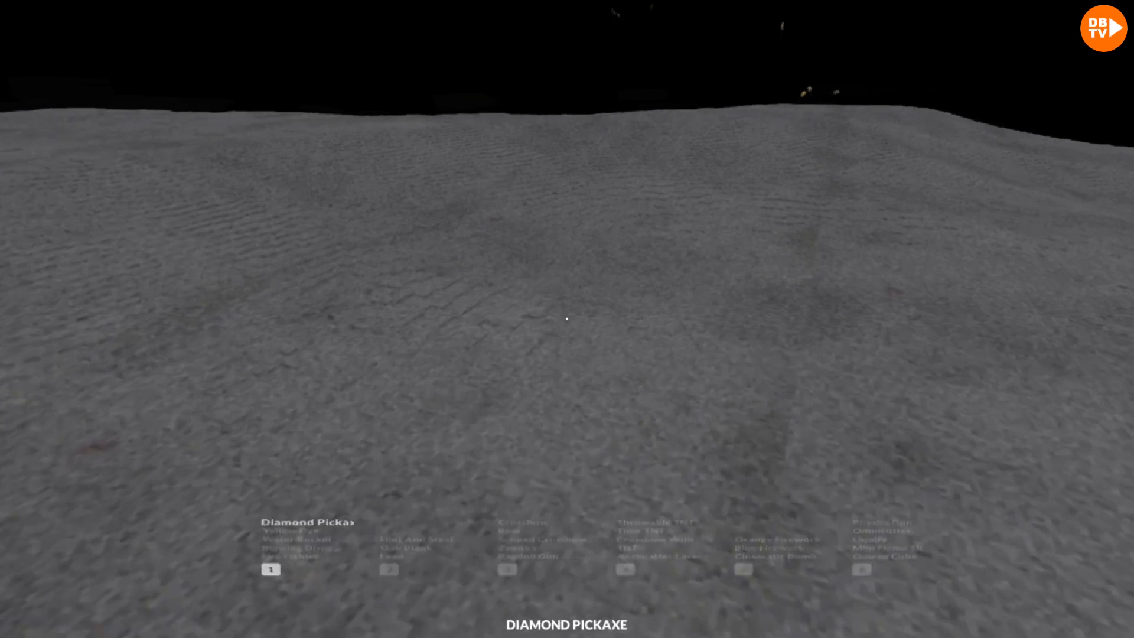
{"action": "key", "text": "3"}
{"action": "key", "text": "3"}
{"action": "key", "text": "3"}
{"action": "key", "text": "3"}
{"action": "key", "text": "3"}
Launch a stream of yellow ragdolls across the lunar surface.
{"action": "left_click", "coordinate": [567, 319]}
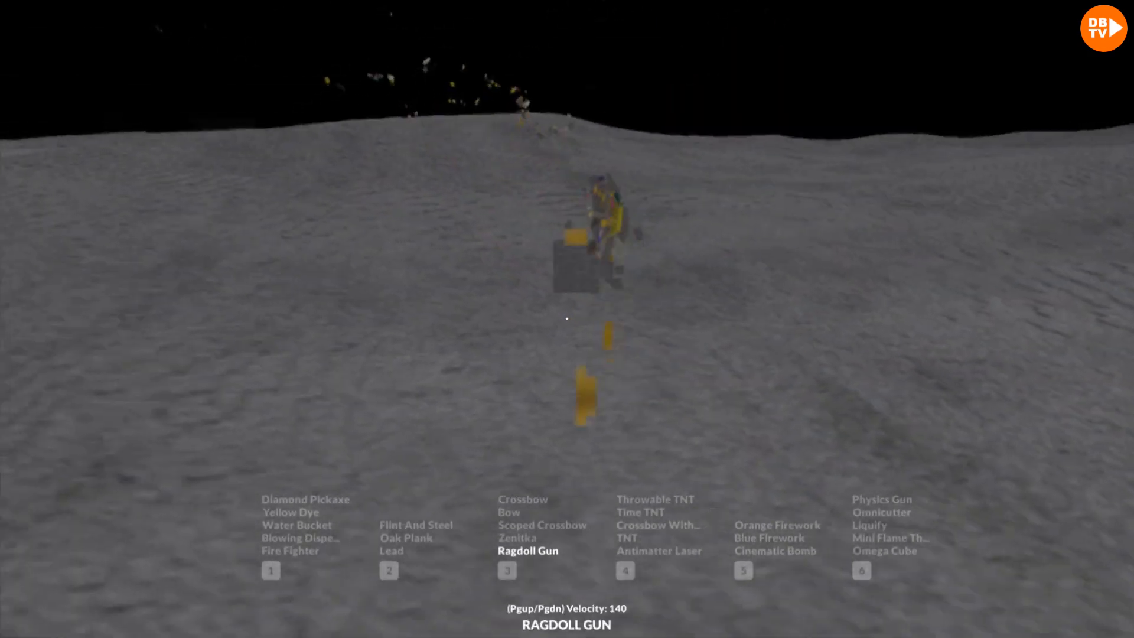
{"action": "left_click", "coordinate": [567, 320]}
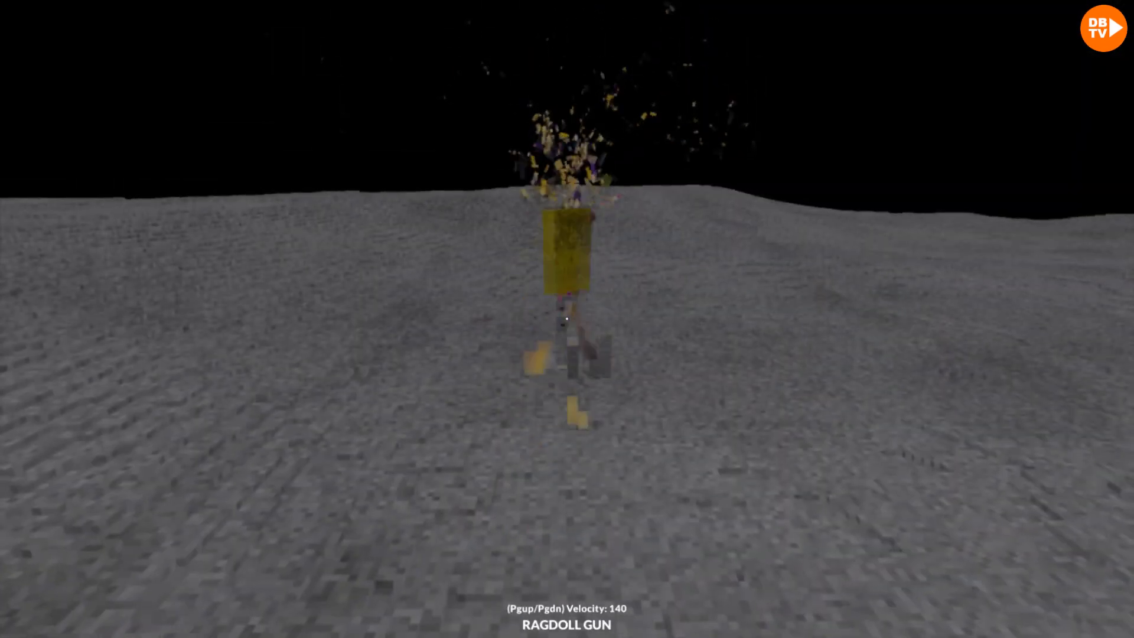
{"action": "left_click", "coordinate": [567, 319]}
{"action": "left_click", "coordinate": [567, 317]}
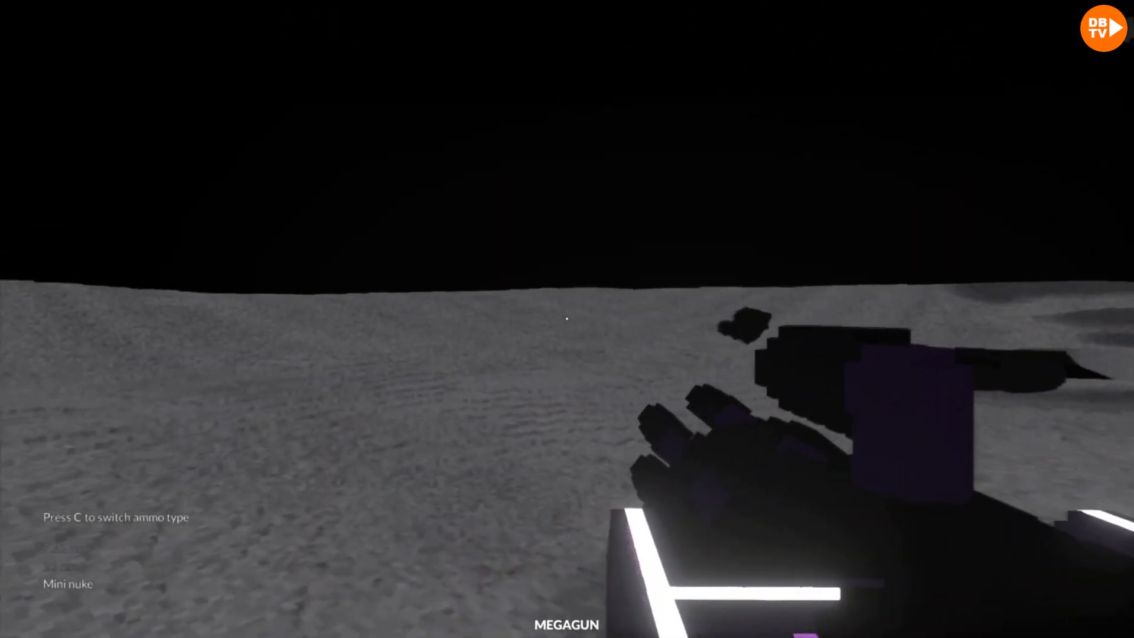
Blast the rock on the right into debris with the Megagun.
{"action": "left_click", "coordinate": [567, 319]}
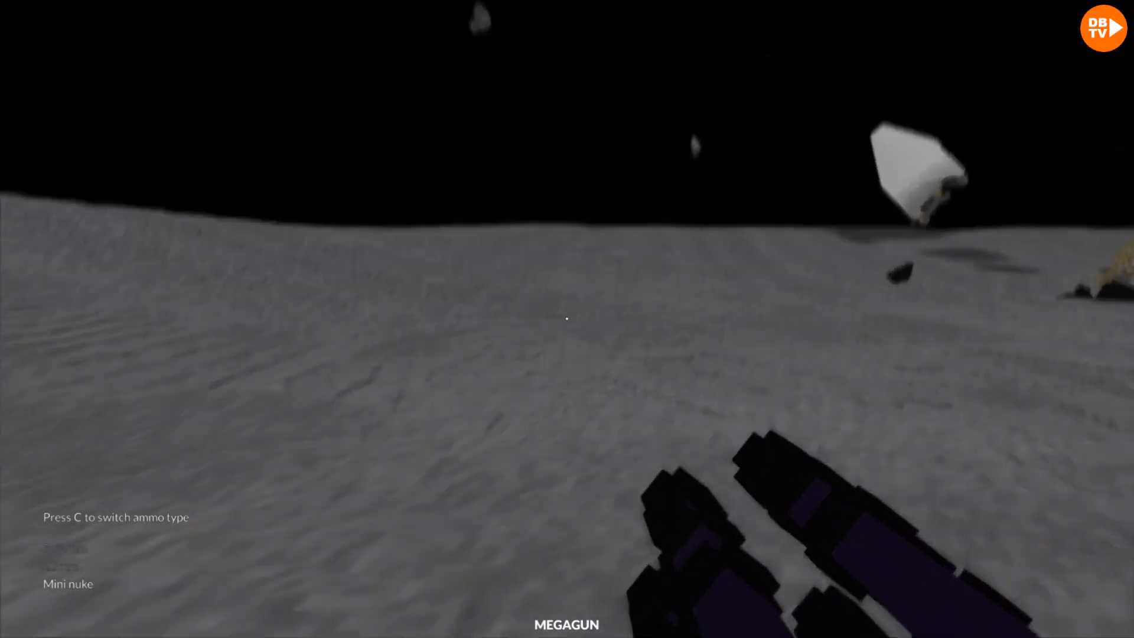
{"action": "scroll", "coordinate": [567, 318], "scroll_direction": "down", "scroll_amount": 2}
{"action": "scroll", "coordinate": [567, 318], "scroll_direction": "down", "scroll_amount": 1}
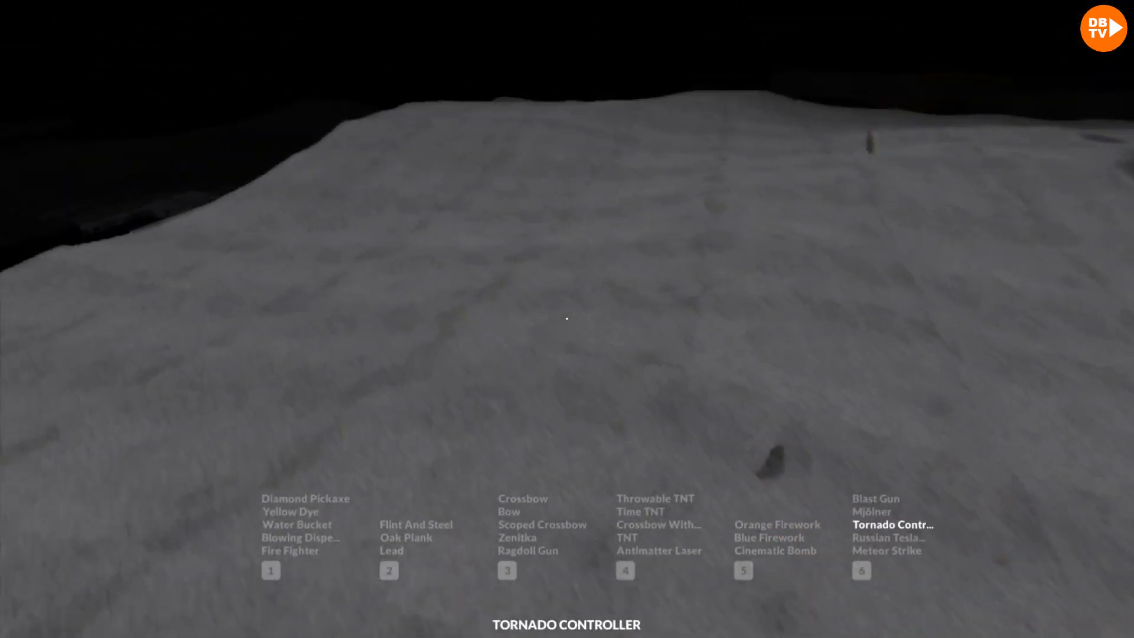